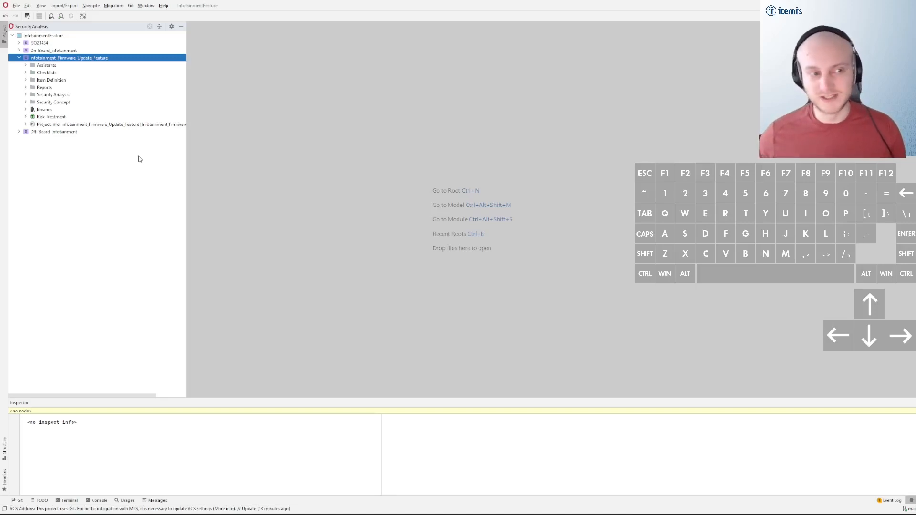
Expand the Security Concept folder of Infotainment_Firmware_Update_Feature and open the Risk Treatment chunk
{"action": "right_click", "coordinate": [75, 58]}
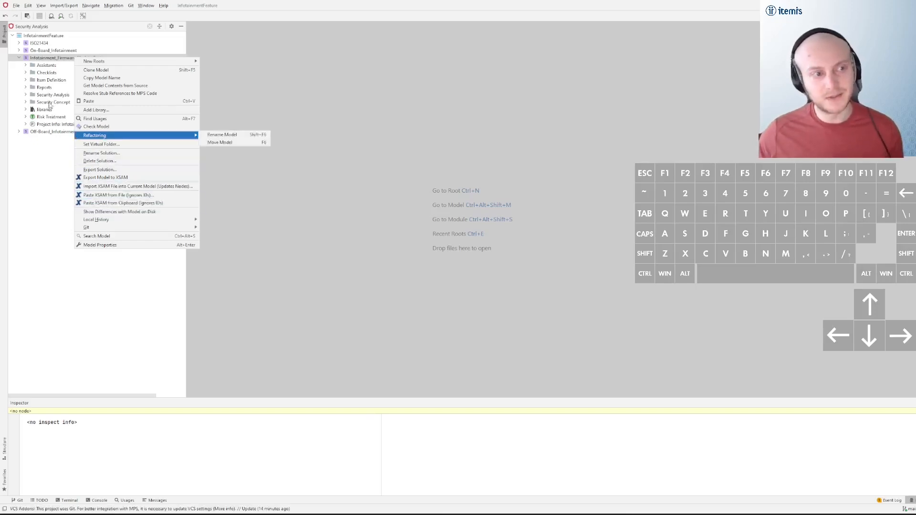
{"action": "left_click", "coordinate": [49, 103]}
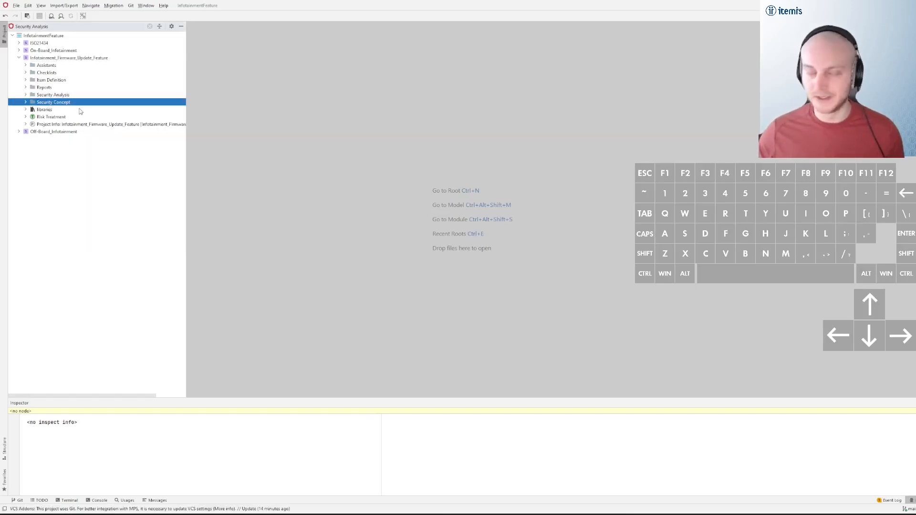
{"action": "left_click", "coordinate": [26, 102]}
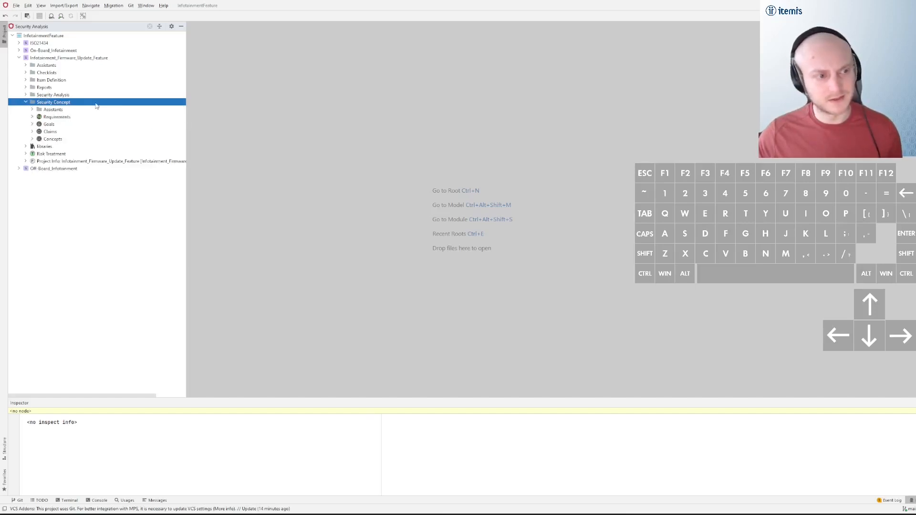
{"action": "double_click", "coordinate": [83, 155]}
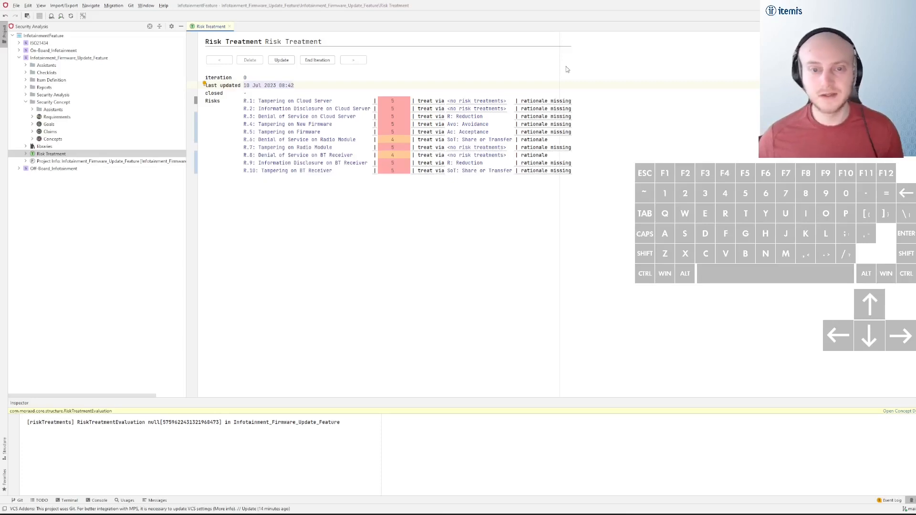
Examine the treatments assigned to risks R.3 to R.6, covering reduction, avoidance, acceptance and share or transfer
{"action": "left_click", "coordinate": [489, 118]}
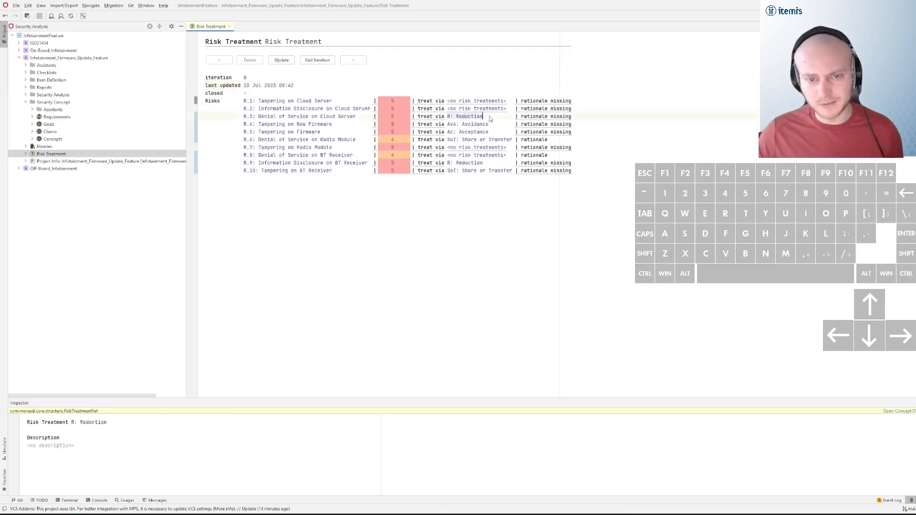
{"action": "left_click", "coordinate": [495, 125]}
{"action": "left_click", "coordinate": [499, 134]}
{"action": "left_click", "coordinate": [512, 140]}
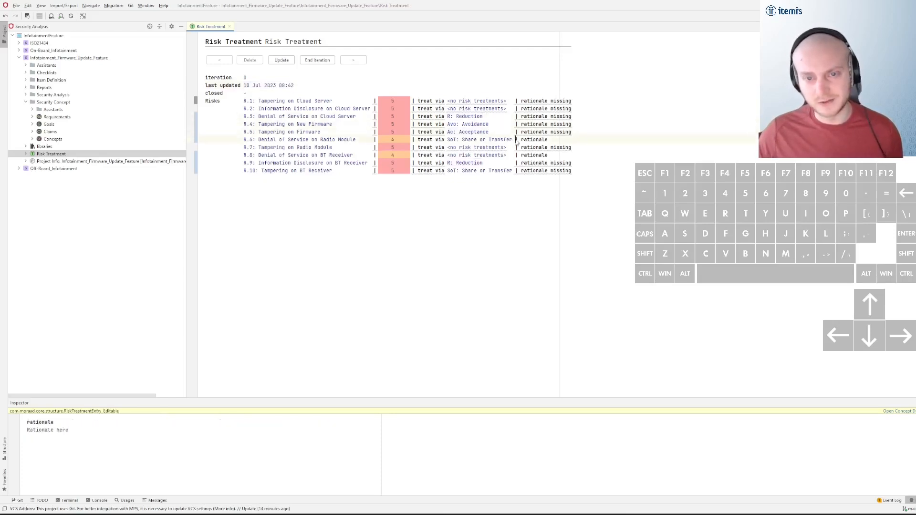
{"action": "left_click", "coordinate": [494, 125]}
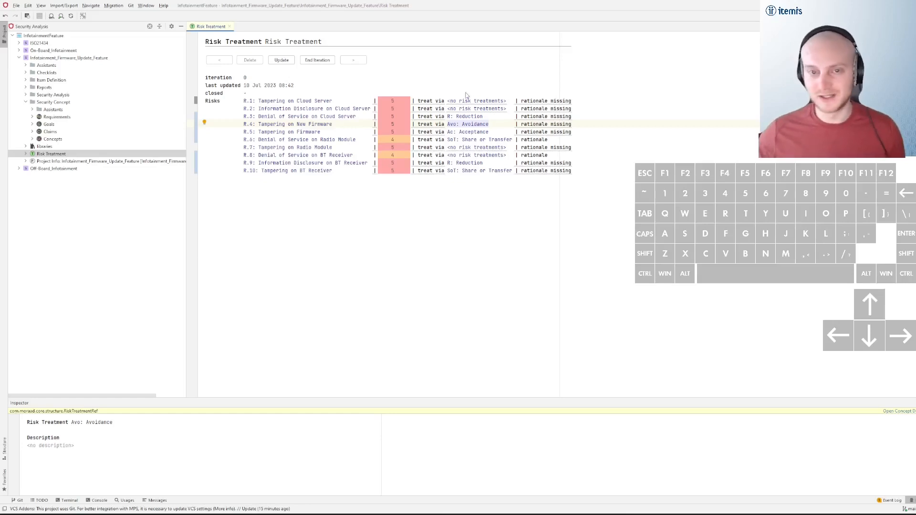
{"action": "left_click", "coordinate": [491, 116]}
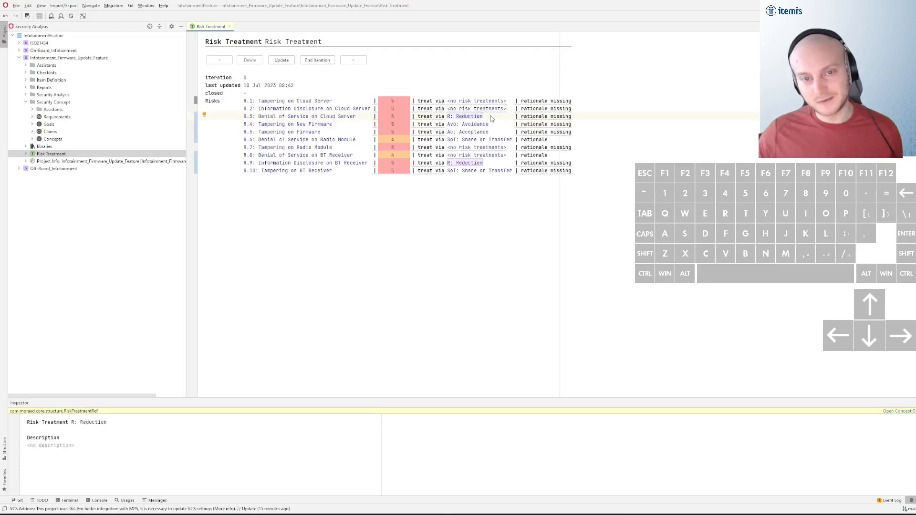
{"action": "left_click", "coordinate": [509, 140]}
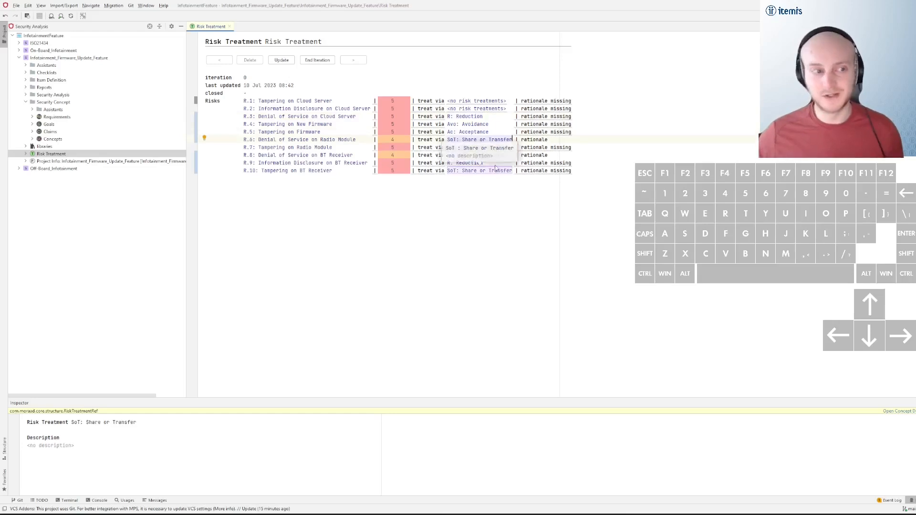
Open the Requirements Assistant of the Security Concept and create requirements for all suggested assumptions and controls
{"action": "left_click", "coordinate": [32, 110]}
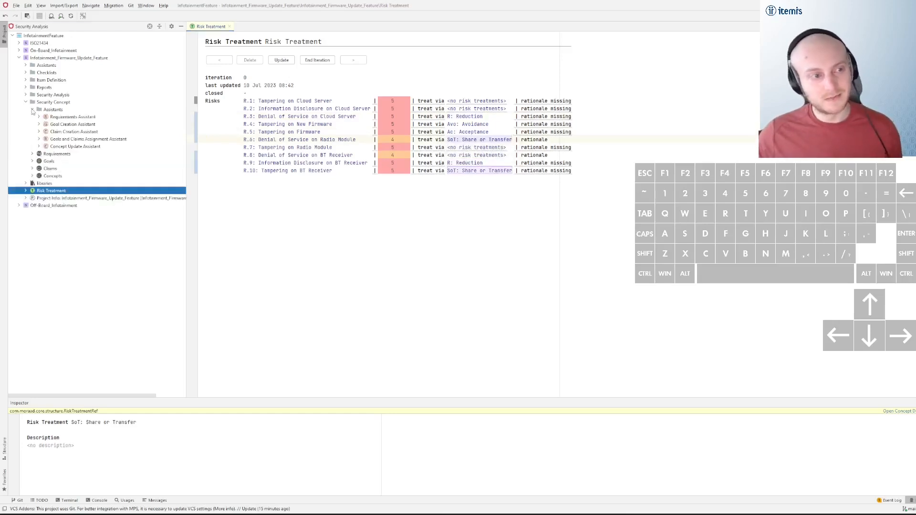
{"action": "double_click", "coordinate": [77, 117]}
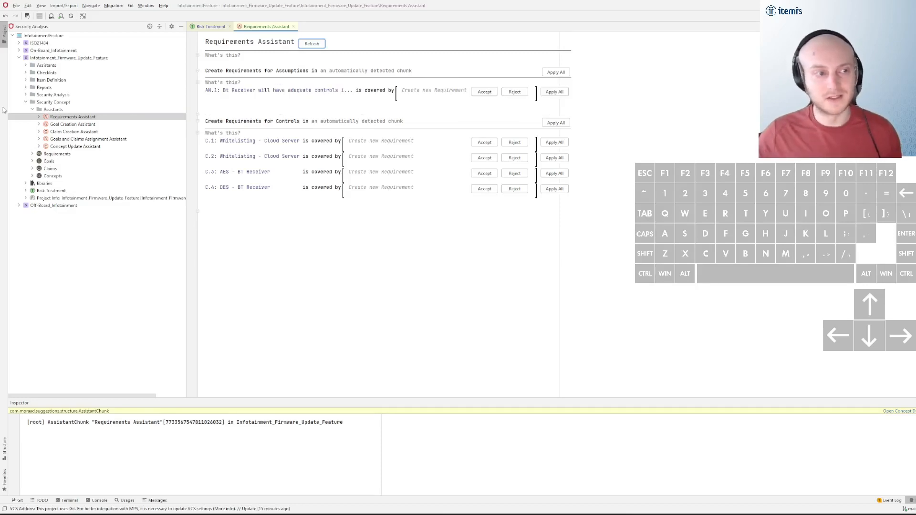
{"action": "left_click", "coordinate": [554, 72]}
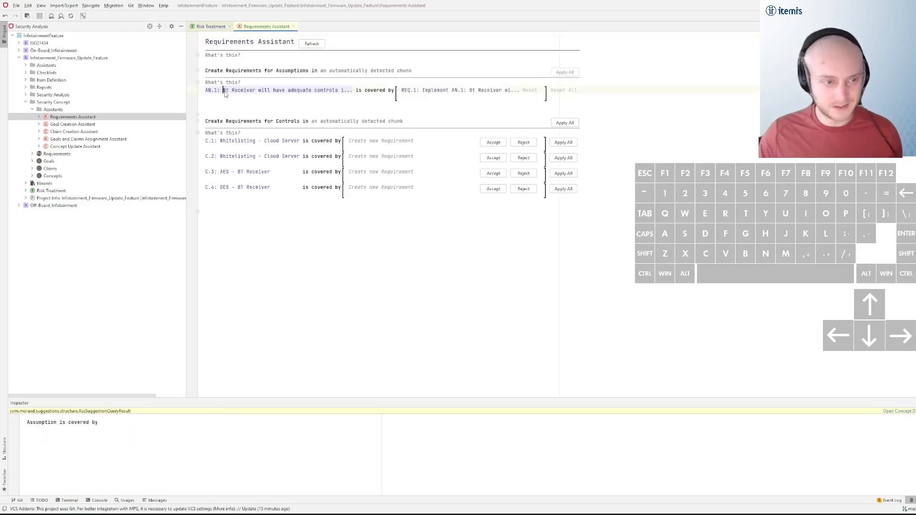
{"action": "left_click", "coordinate": [561, 124]}
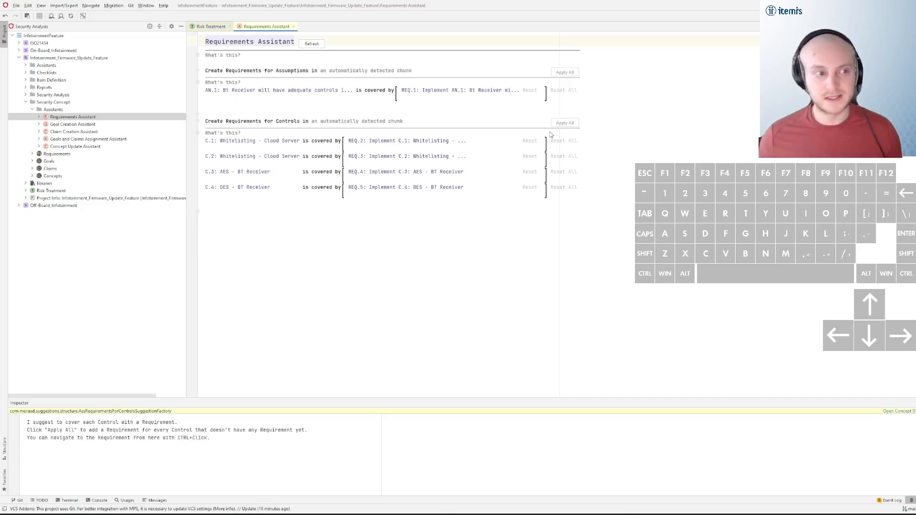
Reset the requirement covering control C.3: AES - BT Receiver and accept its suggestion again
{"action": "left_click", "coordinate": [25, 95]}
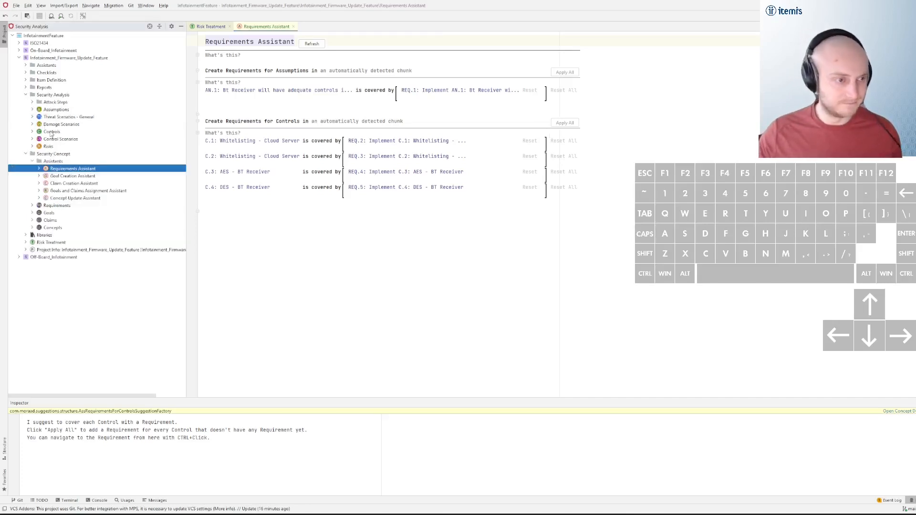
{"action": "left_click", "coordinate": [25, 95]}
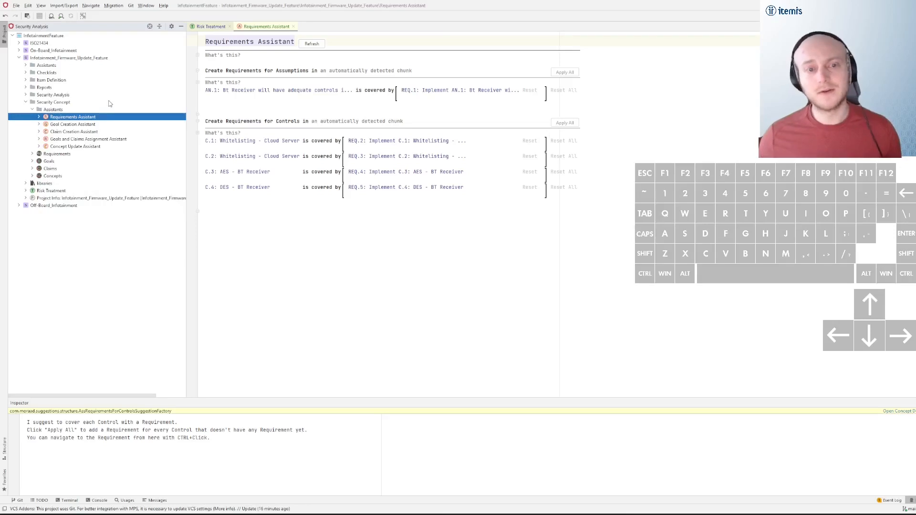
{"action": "left_click", "coordinate": [529, 172]}
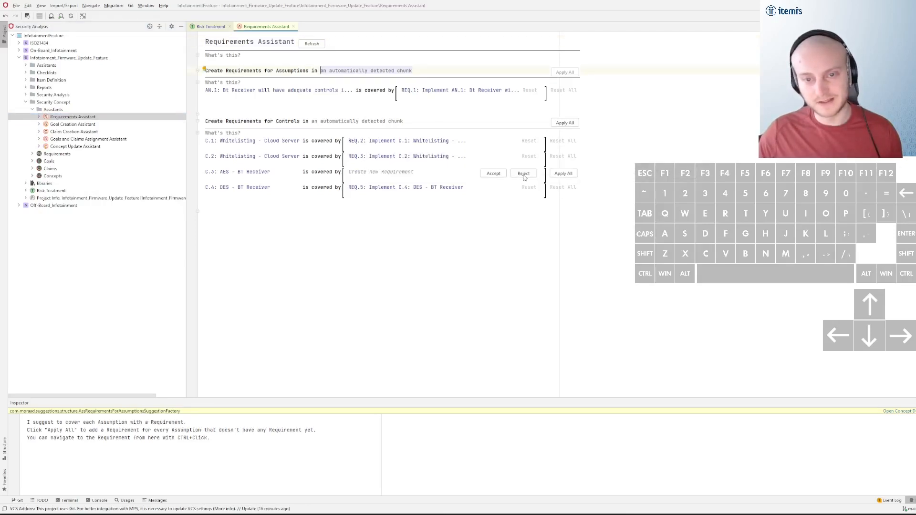
{"action": "left_click", "coordinate": [496, 175]}
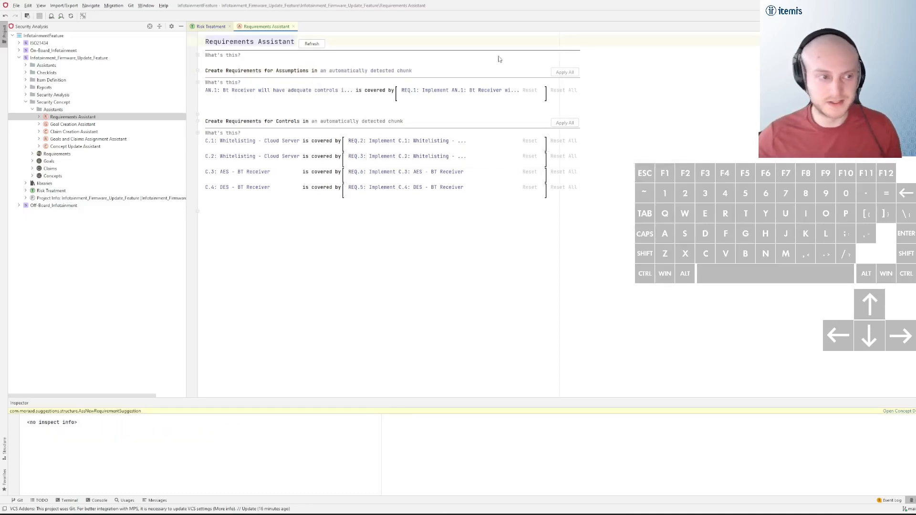
Open and refresh the Goal Creation Assistant, and check the Reduction treatments of R.3 and R.9 in Risk Treatment
{"action": "double_click", "coordinate": [81, 127]}
{"action": "left_click", "coordinate": [316, 44]}
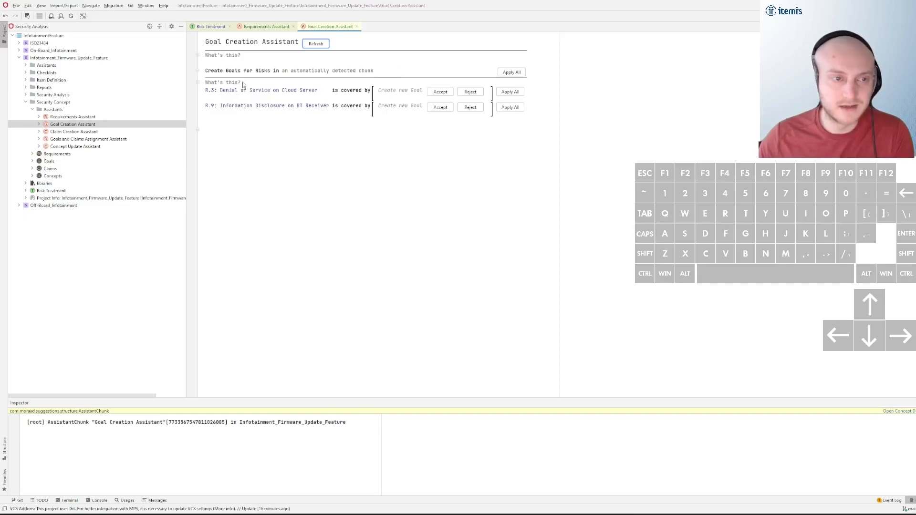
{"action": "left_click", "coordinate": [210, 27]}
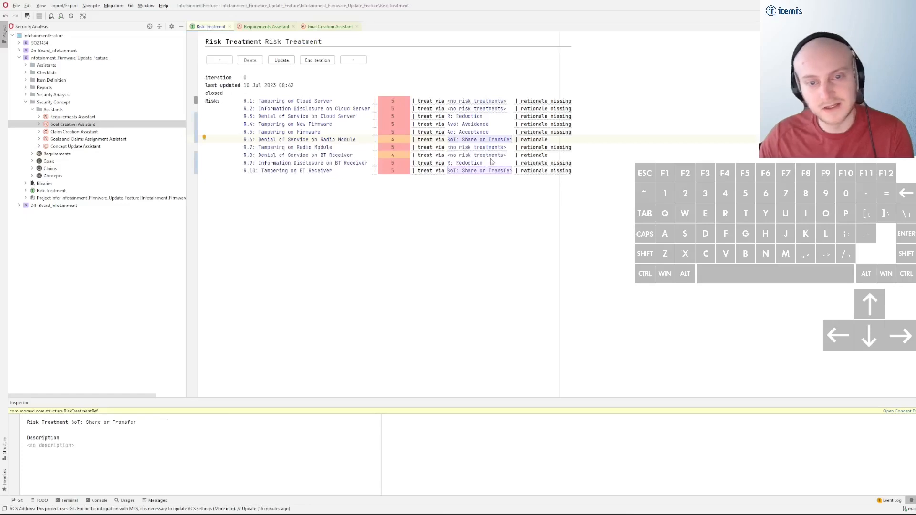
{"action": "left_click", "coordinate": [491, 119]}
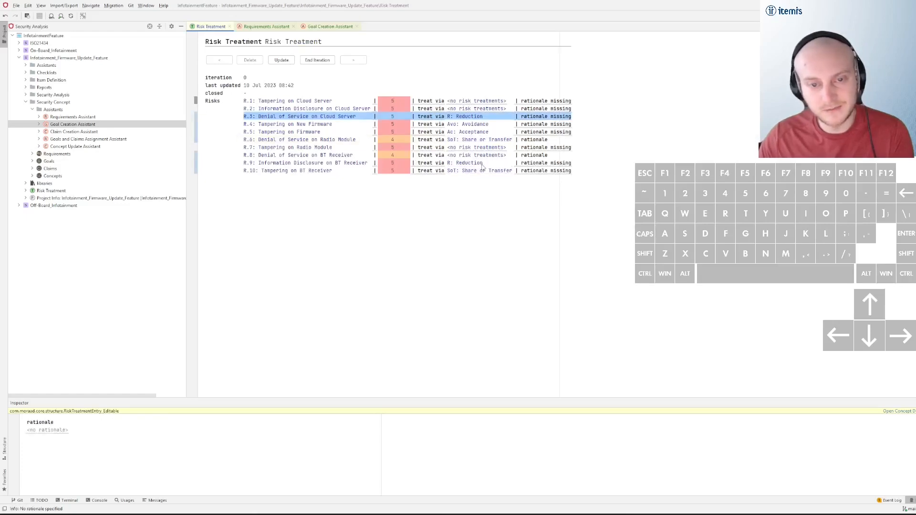
{"action": "left_click", "coordinate": [505, 163]}
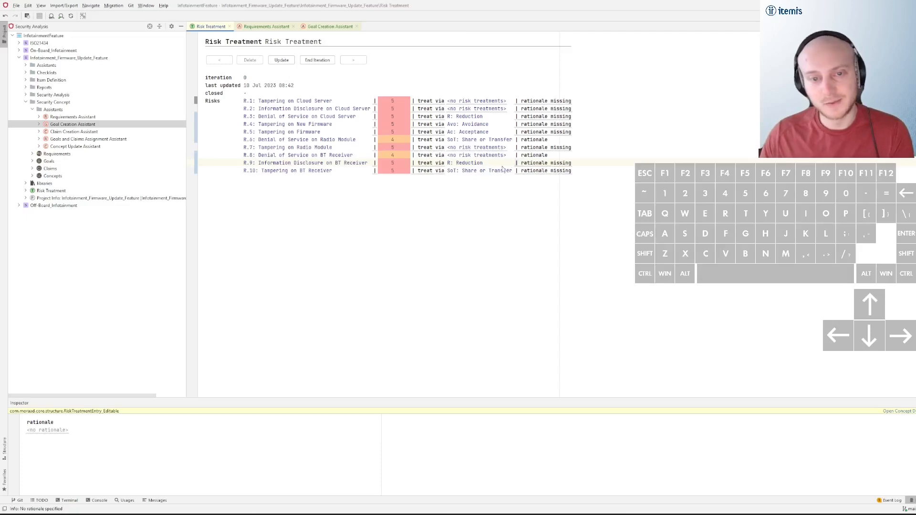
Accept the suggested new goals for risks R.3 and R.9 in the Goal Creation Assistant
{"action": "double_click", "coordinate": [87, 125]}
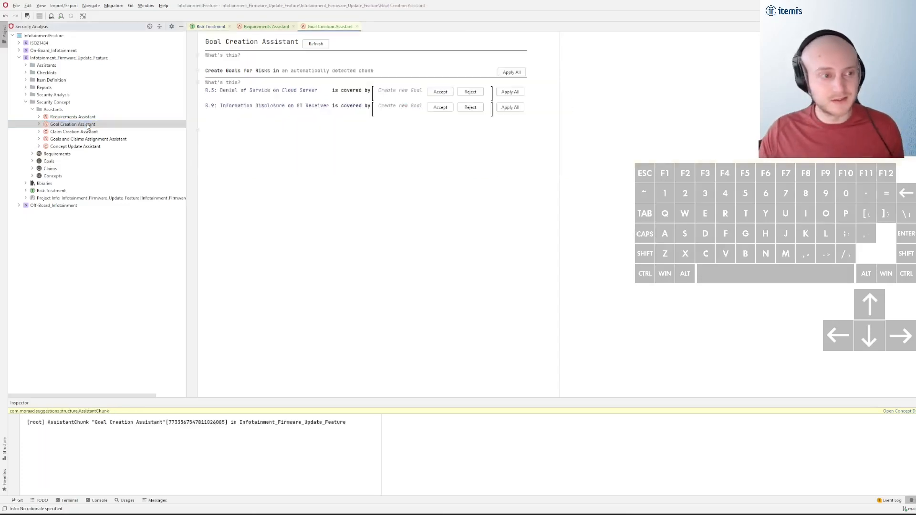
{"action": "left_click", "coordinate": [441, 92]}
{"action": "left_click", "coordinate": [463, 108]}
Open the Claim Creation Assistant and compare its suggested risks with their share or transfer and acceptance treatments in Risk Treatment
{"action": "double_click", "coordinate": [68, 132]}
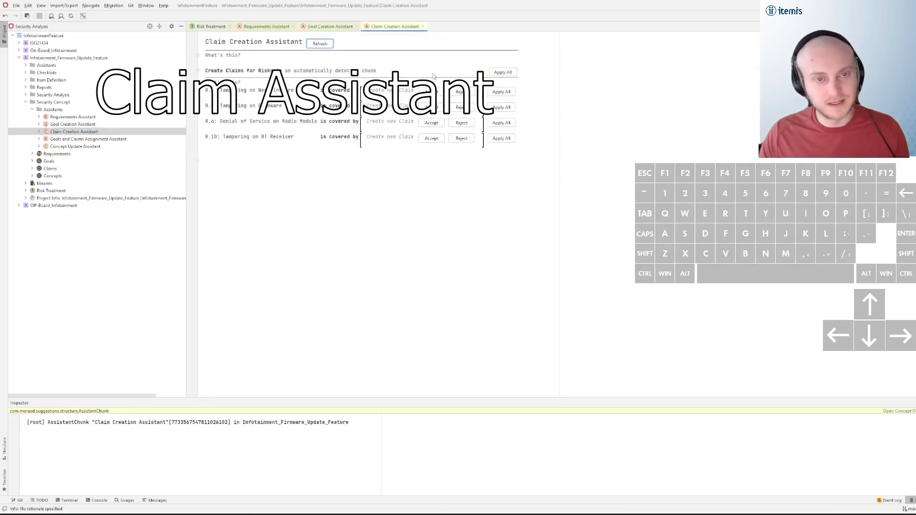
{"action": "left_click", "coordinate": [59, 133]}
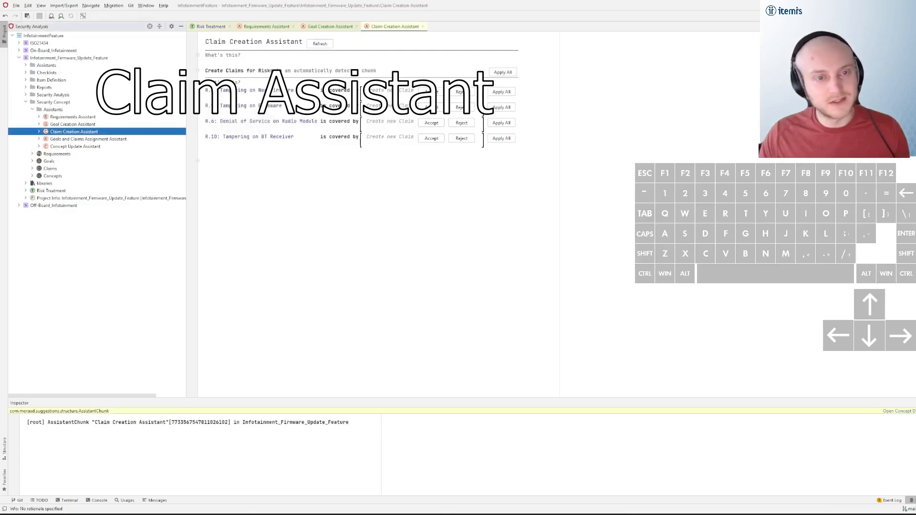
{"action": "left_click", "coordinate": [409, 65]}
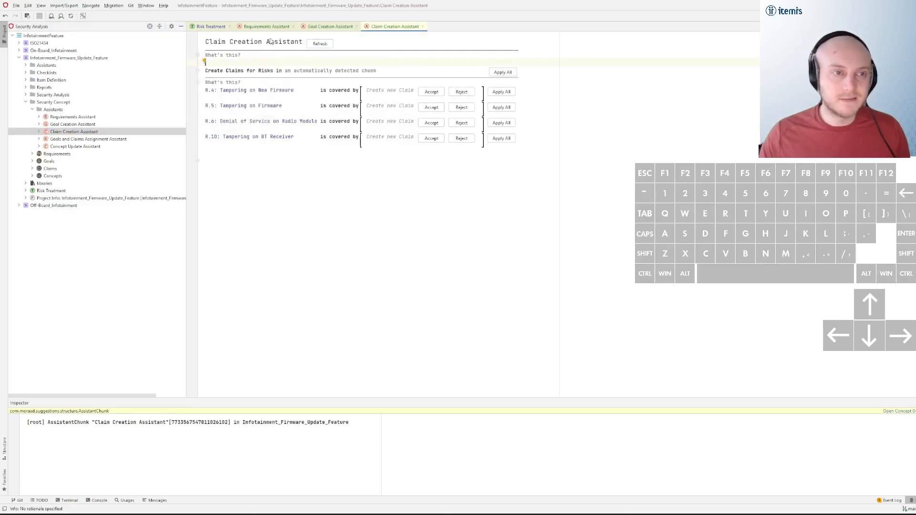
{"action": "left_click", "coordinate": [211, 27]}
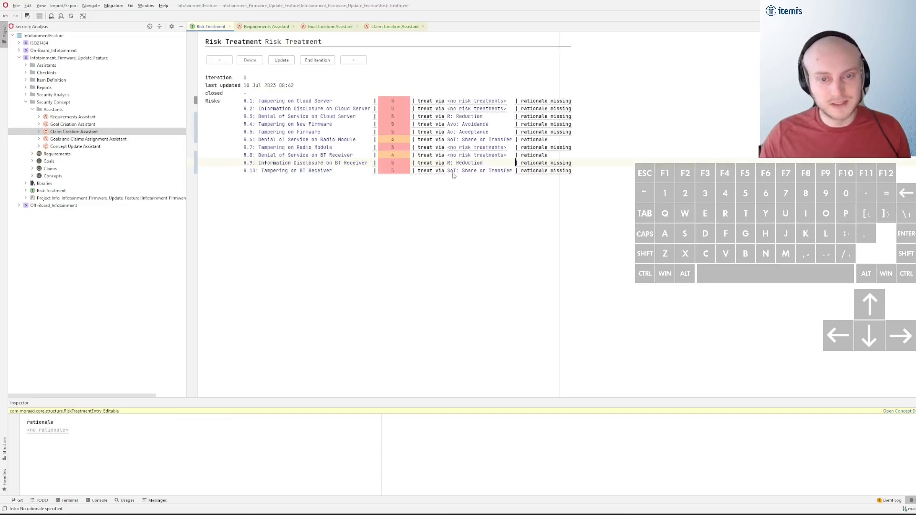
{"action": "left_click", "coordinate": [457, 140]}
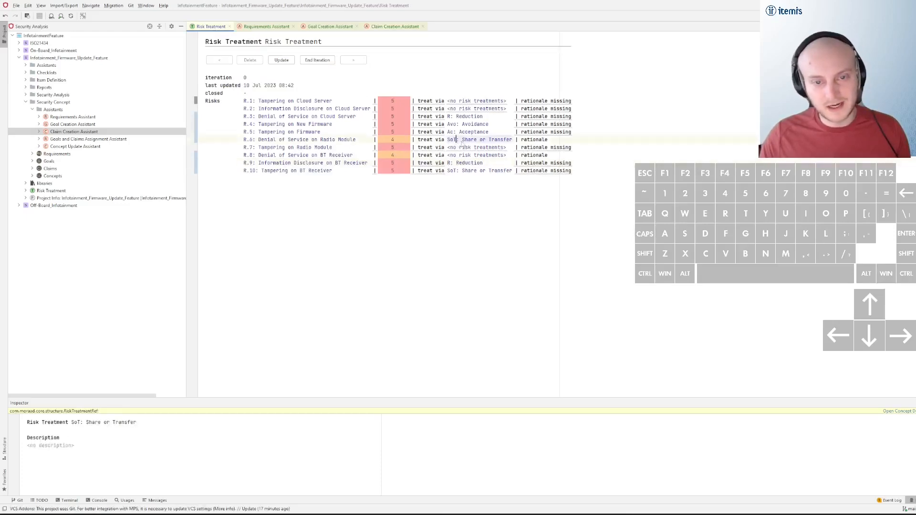
{"action": "left_click", "coordinate": [451, 131]}
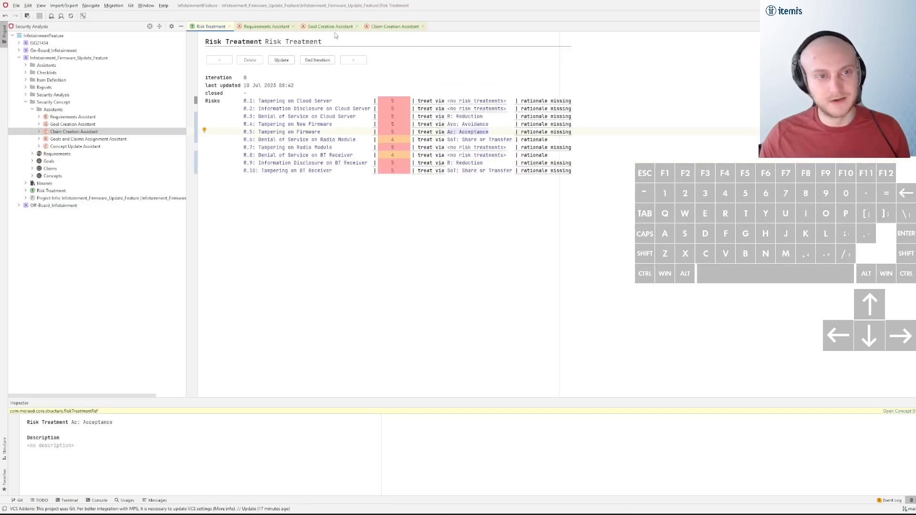
{"action": "left_click", "coordinate": [380, 28]}
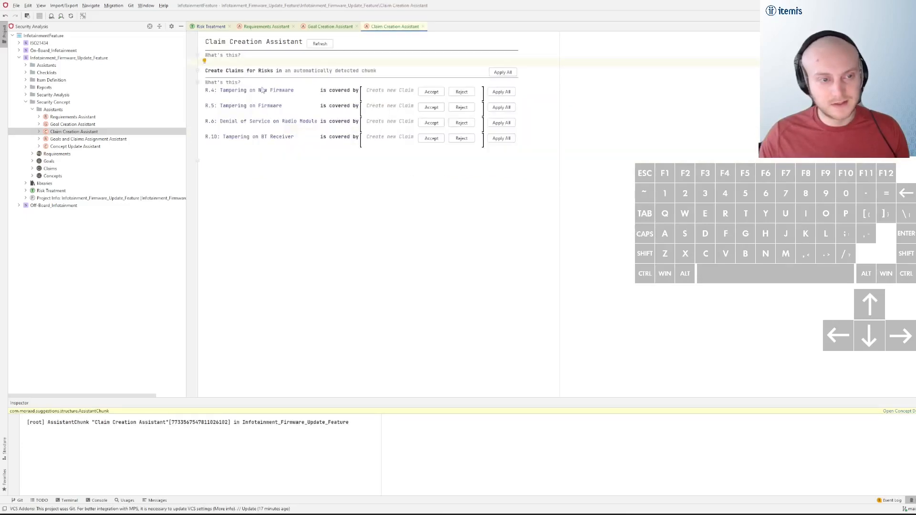
Create claims for all suggested risks, and reset the ones for R.6, R.5 and R.4
{"action": "left_click", "coordinate": [500, 73]}
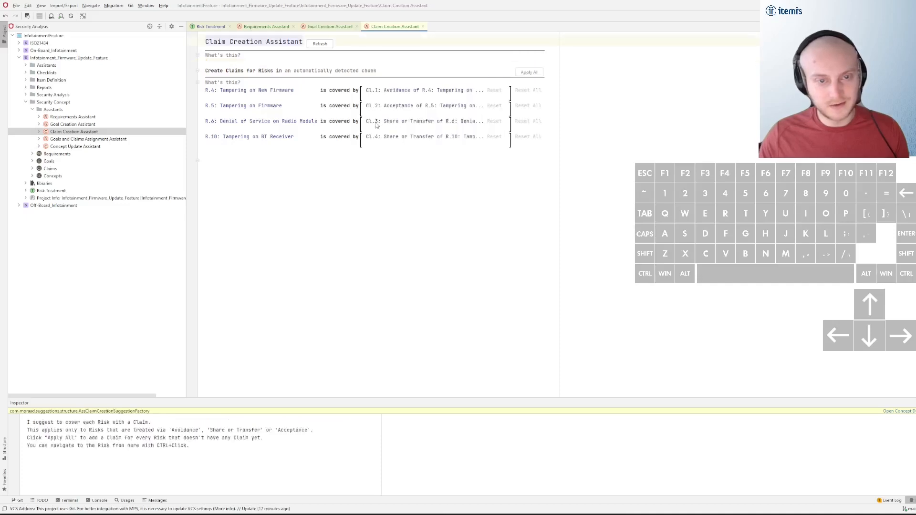
{"action": "left_click", "coordinate": [494, 121]}
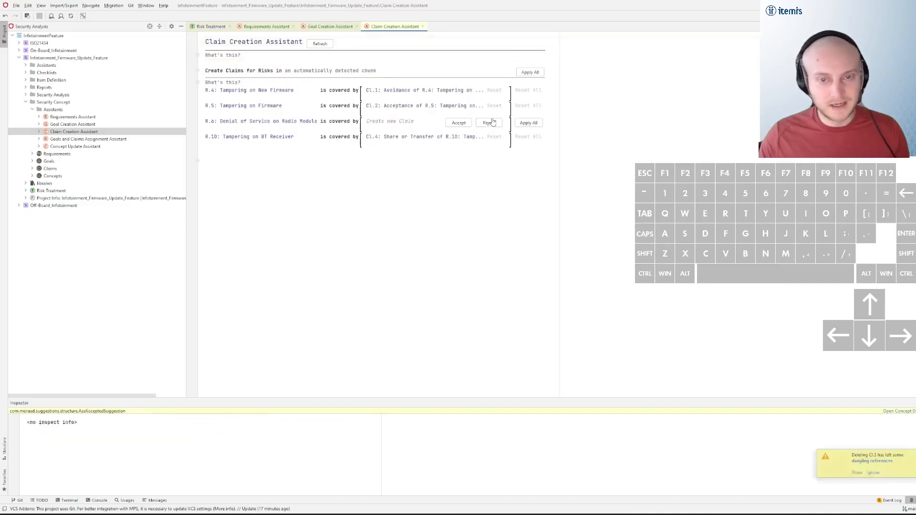
{"action": "left_click", "coordinate": [494, 106]}
{"action": "left_click", "coordinate": [495, 90]}
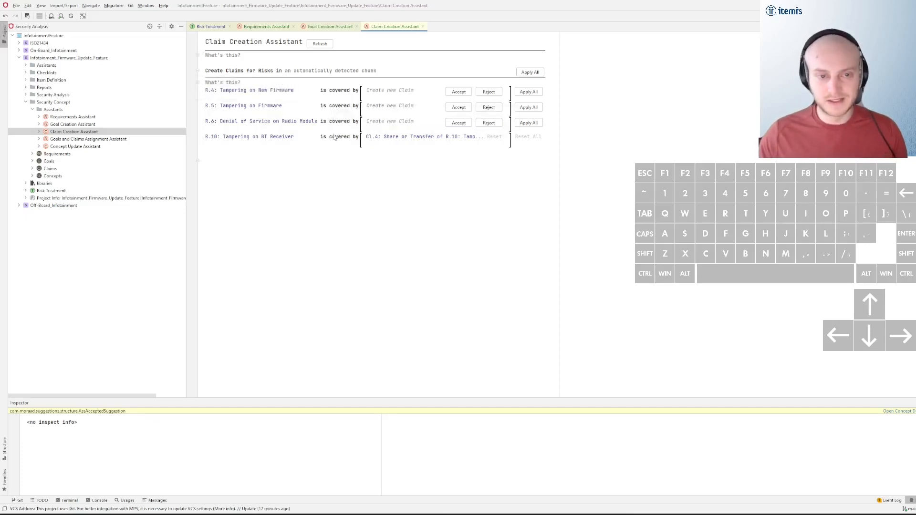
{"action": "mouse_move", "coordinate": [277, 142]}
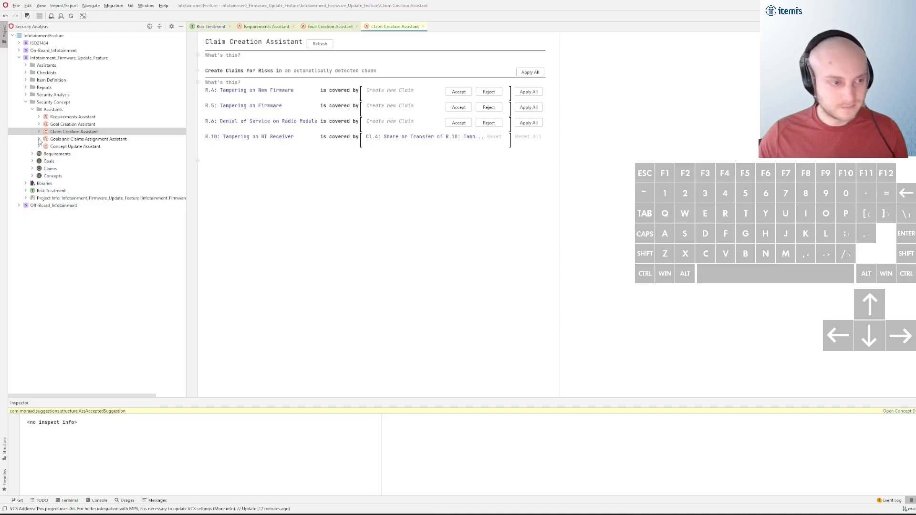
Open and refresh the Goals and Claims Assignment Assistant, and assign REQ.2 and REQ.3 to goal G.1
{"action": "double_click", "coordinate": [81, 139]}
{"action": "left_click", "coordinate": [375, 44]}
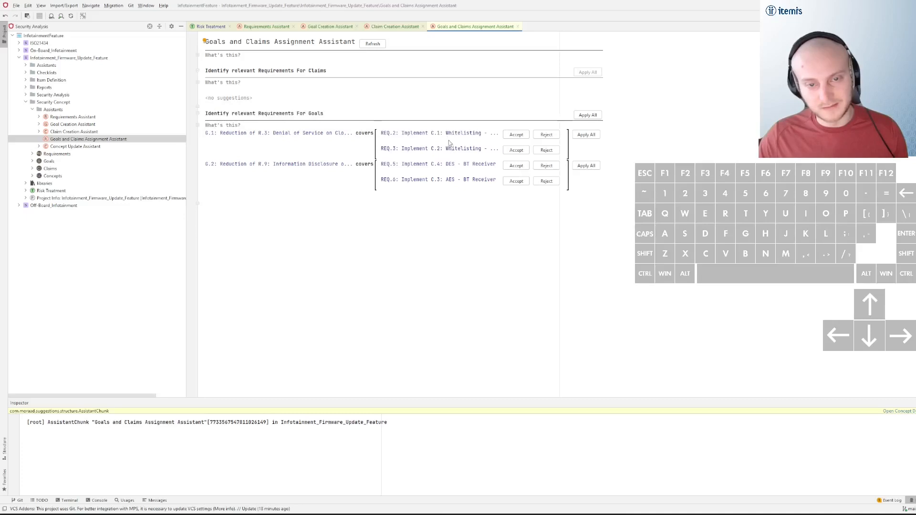
{"action": "left_click", "coordinate": [517, 137]}
{"action": "left_click", "coordinate": [516, 151]}
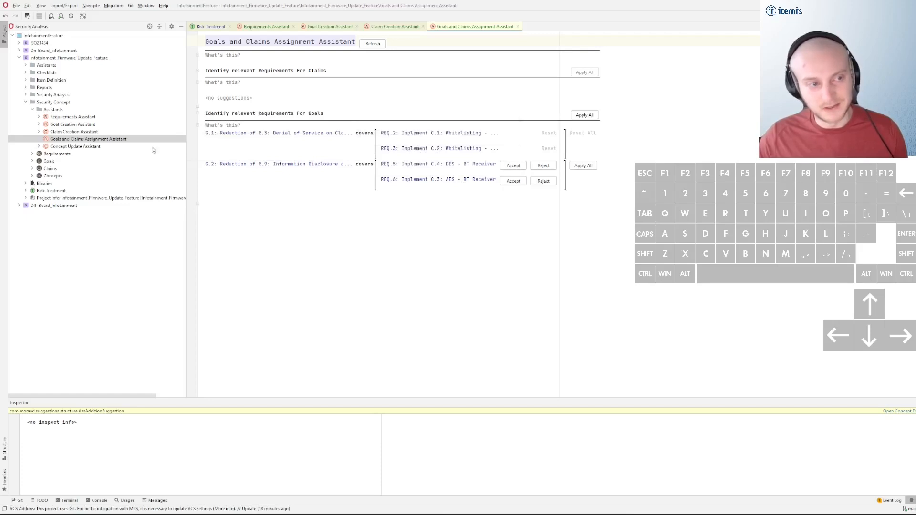
Refresh the Concept Update Assistant and create a concept titled "Full System Concept" in the Concepts chunk
{"action": "double_click", "coordinate": [99, 146]}
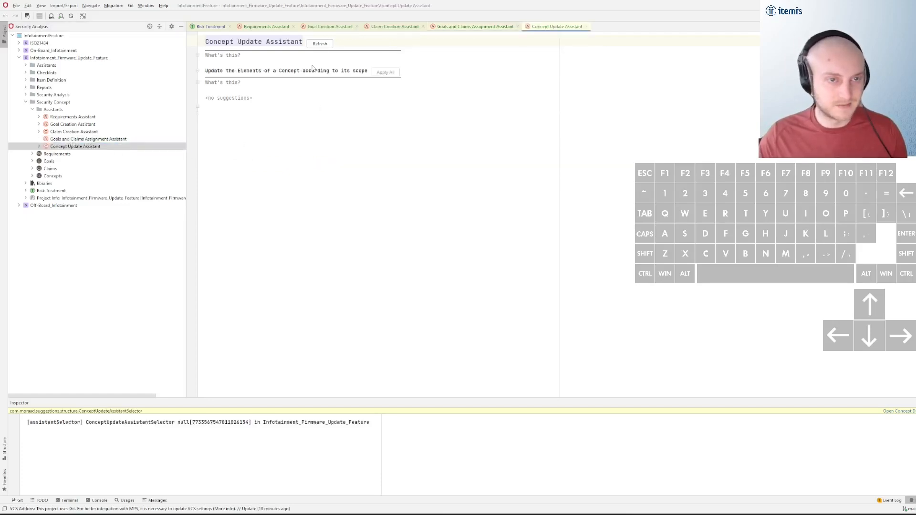
{"action": "left_click", "coordinate": [327, 46]}
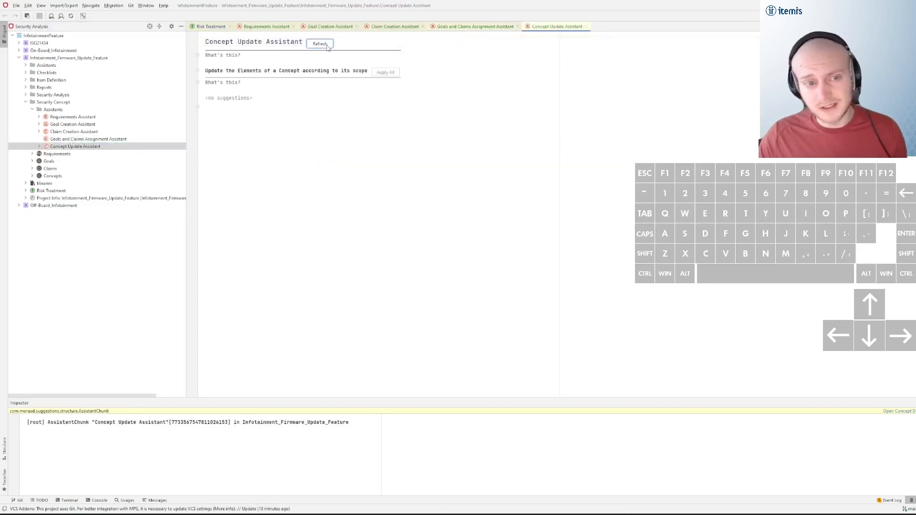
{"action": "double_click", "coordinate": [77, 180]}
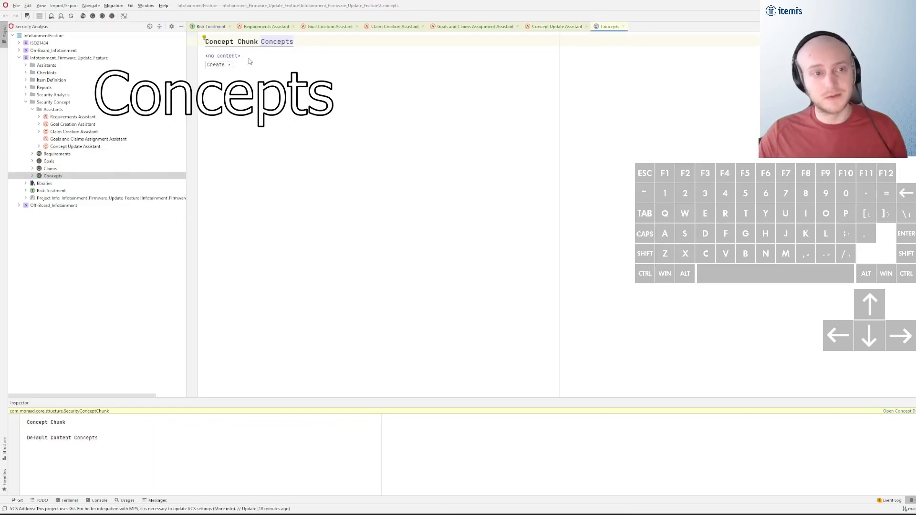
{"action": "left_click", "coordinate": [246, 57]}
{"action": "key", "text": "ctrl+space"}
{"action": "key", "text": "Down"}
{"action": "key", "text": "Return"}
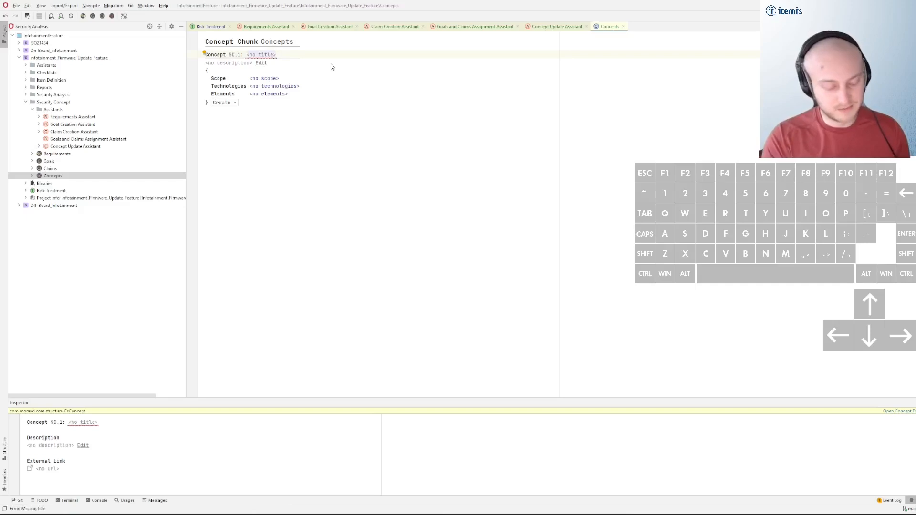
{"action": "type", "text": "Full Sys"}
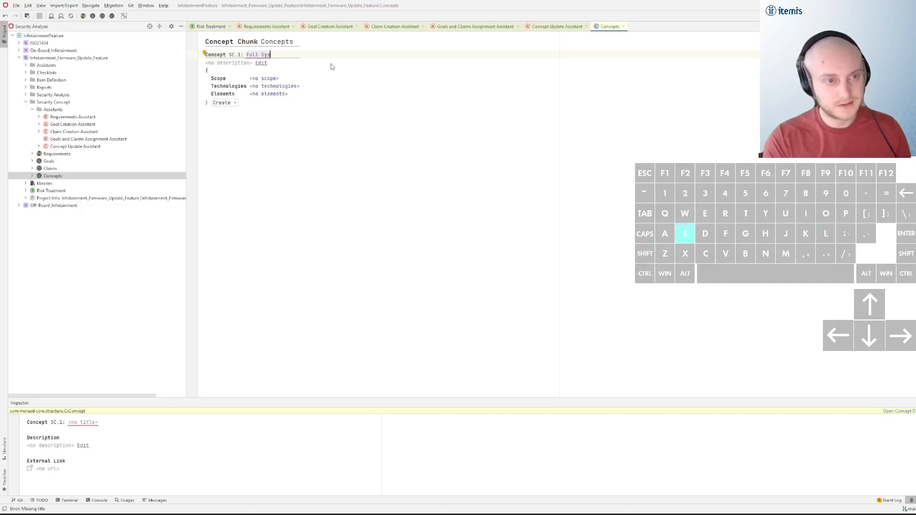
{"action": "type", "text": "tem Concept"}
Set the scope of the Full System Concept to the component "SYS: System"
{"action": "left_click", "coordinate": [389, 74]}
{"action": "key", "text": "Tab"}
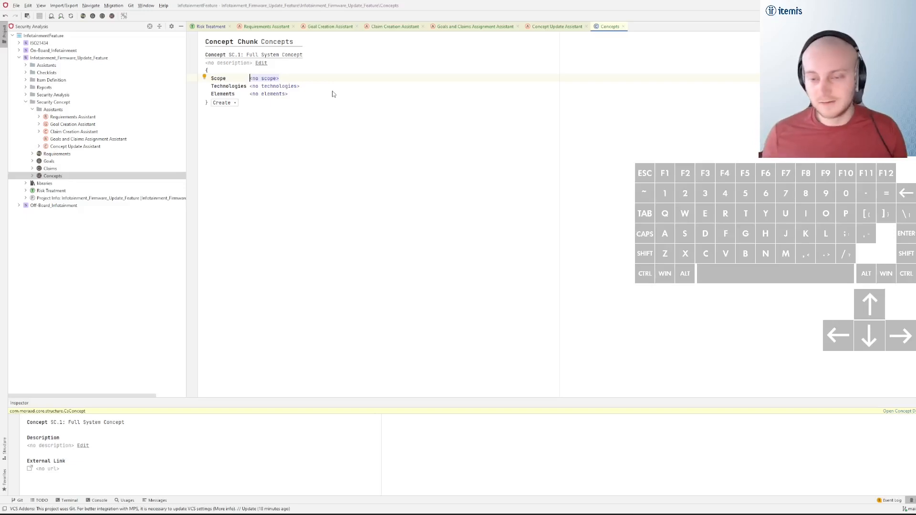
{"action": "key", "text": "ctrl+space"}
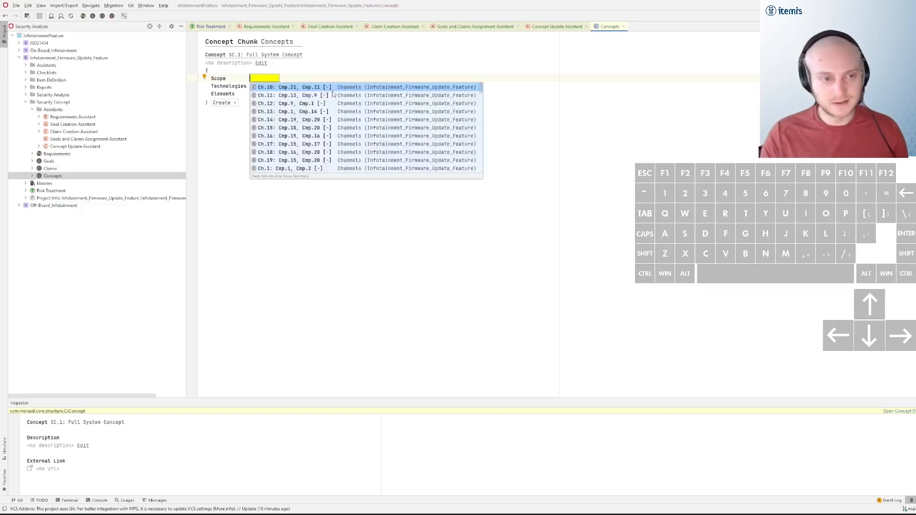
{"action": "type", "text": "system"}
{"action": "key", "text": "Down"}
{"action": "key", "text": "Down"}
{"action": "key", "text": "Down"}
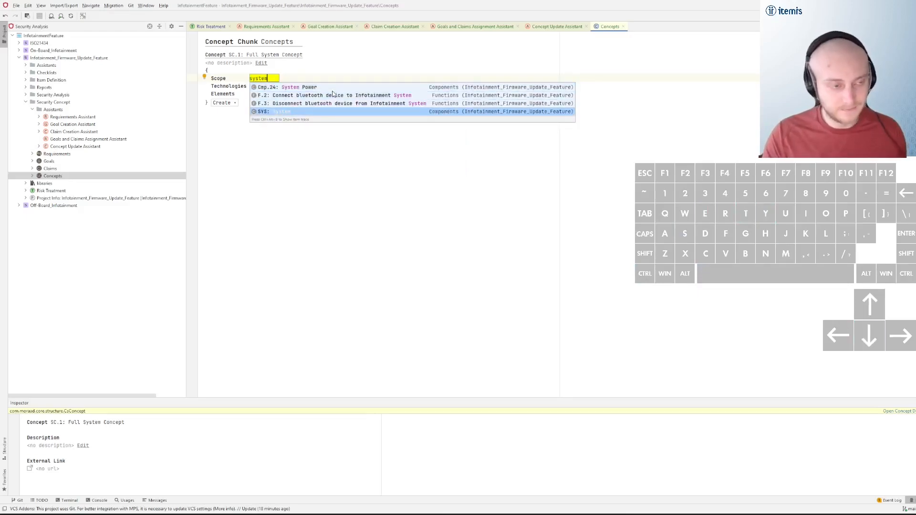
{"action": "key", "text": "Return"}
Review the claims and goals available as elements of the Full System Concept without adding any
{"action": "key", "text": "Tab"}
{"action": "key", "text": "Tab"}
{"action": "key", "text": "ctrl+space"}
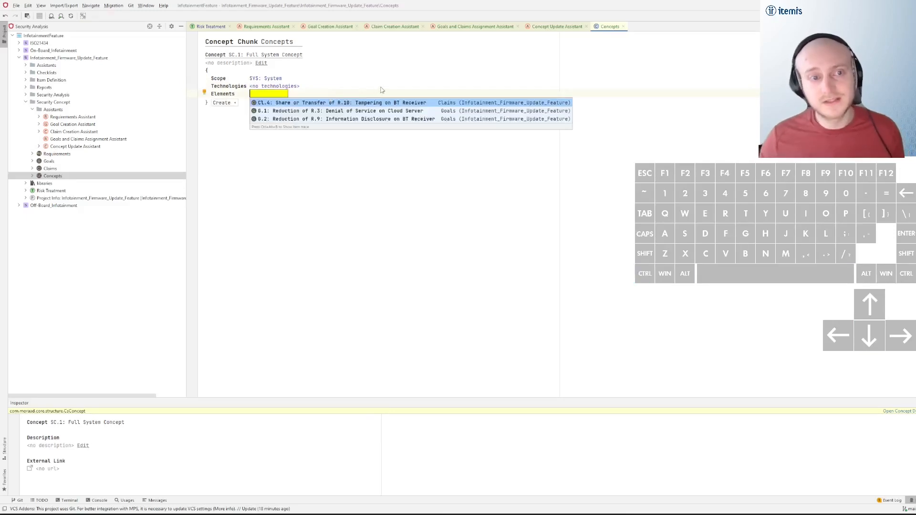
{"action": "key", "text": "Down"}
{"action": "key", "text": "Down"}
{"action": "key", "text": "Down"}
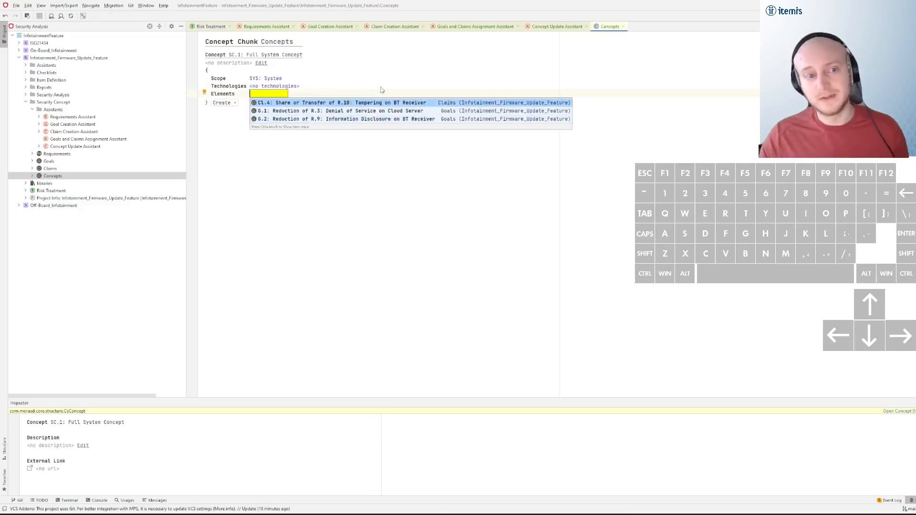
{"action": "key", "text": "Escape"}
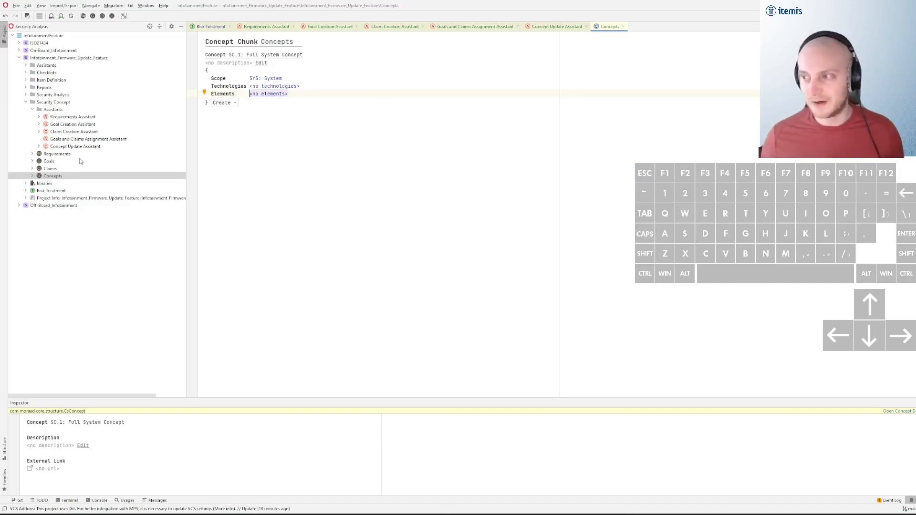
Refresh the Concept Update Assistant and review the elements it suggests for the system-wide scope
{"action": "left_click", "coordinate": [296, 79]}
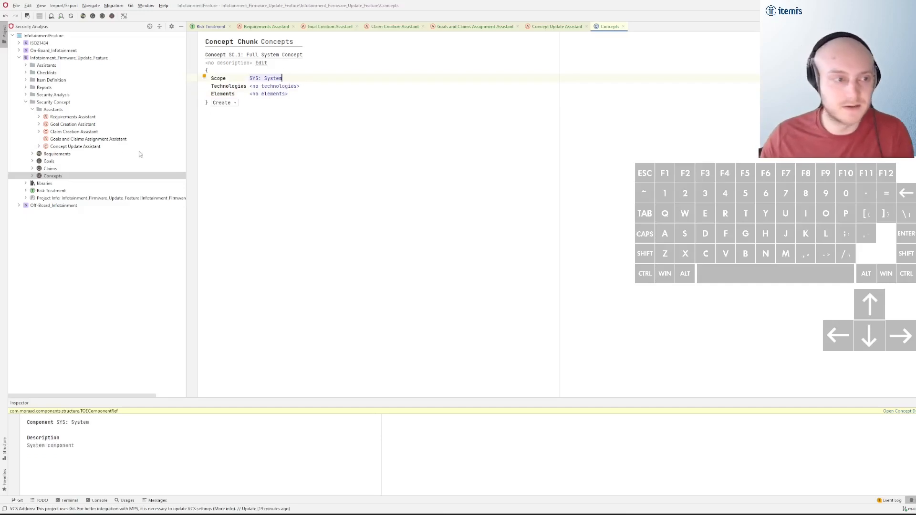
{"action": "double_click", "coordinate": [89, 147]}
{"action": "left_click", "coordinate": [322, 44]}
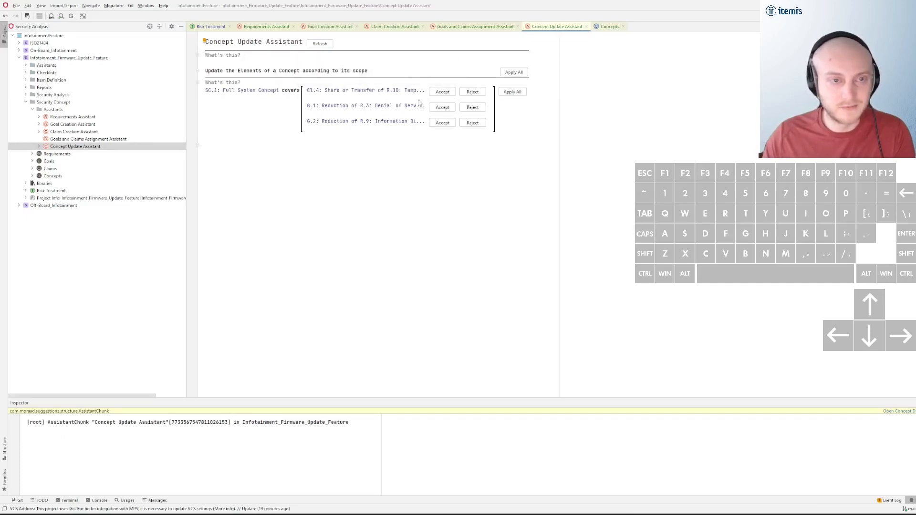
Change the concept's scope to "Cmp.32: Cloud Server" and refresh the suggestions in the Concept Update Assistant
{"action": "left_click", "coordinate": [606, 27]}
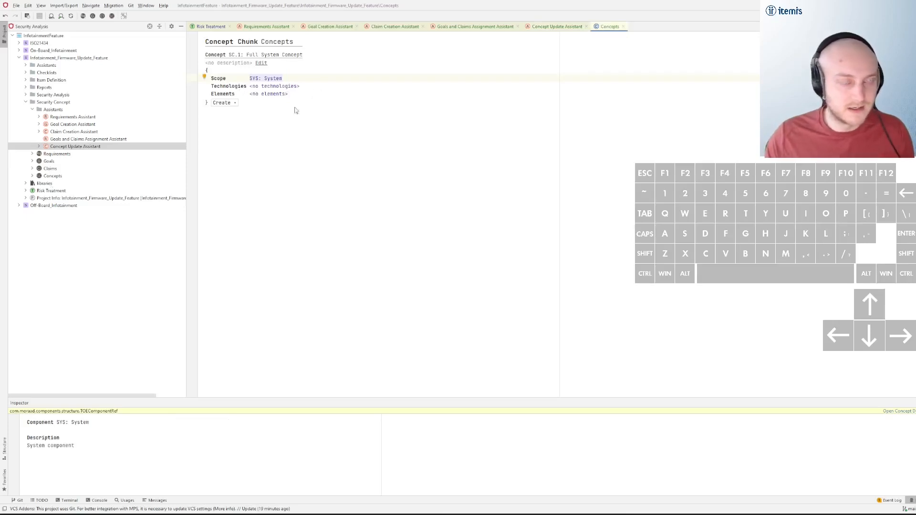
{"action": "key", "text": "BackSpace"}
{"action": "key", "text": "BackSpace"}
{"action": "key", "text": "ctrl+space"}
{"action": "type", "text": "cvell"}
{"action": "key", "text": "BackSpace"}
{"action": "key", "text": "BackSpace"}
{"action": "key", "text": "BackSpace"}
{"action": "key", "text": "BackSpace"}
{"action": "type", "text": "oud"}
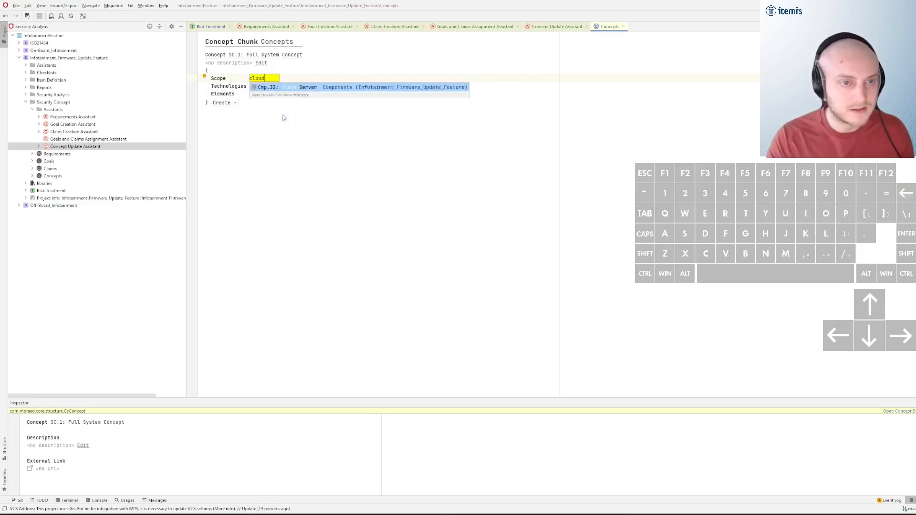
{"action": "key", "text": "Return"}
{"action": "left_click", "coordinate": [555, 26]}
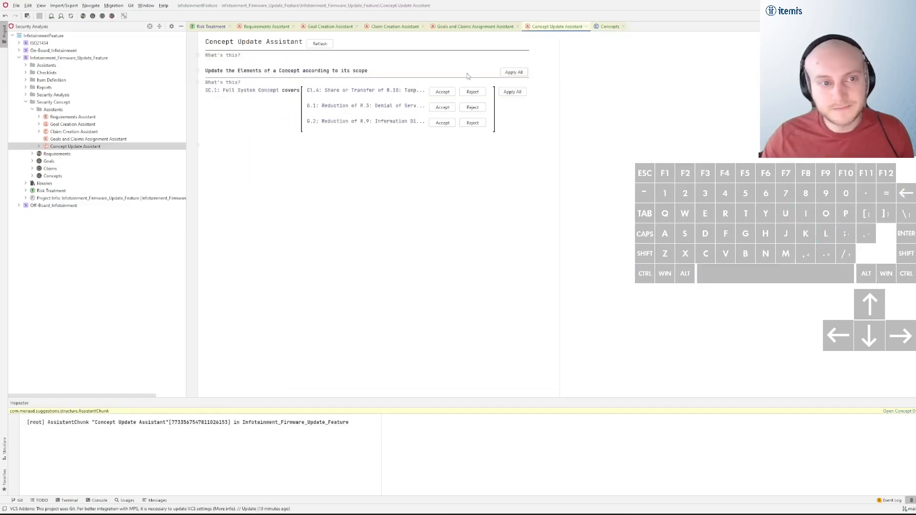
{"action": "left_click", "coordinate": [322, 45]}
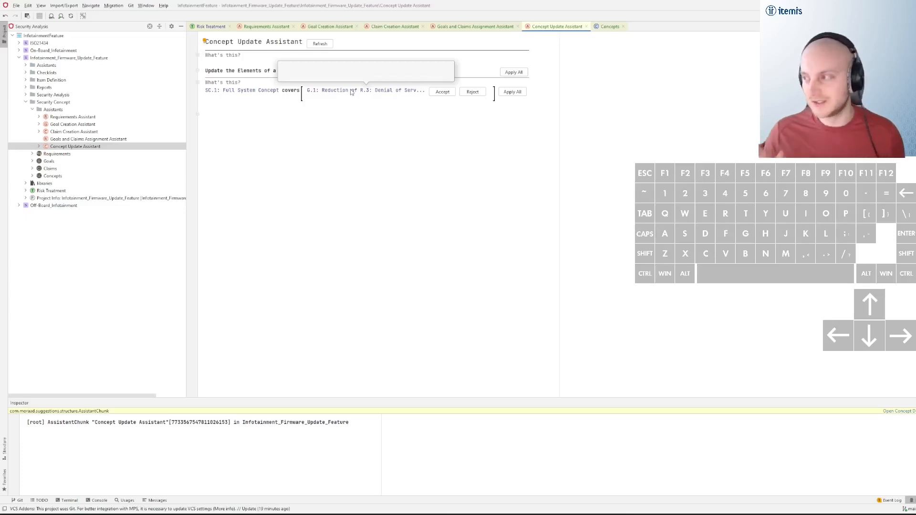
Set the scope of the Full System Concept back to "SYS: System"
{"action": "left_click", "coordinate": [609, 27]}
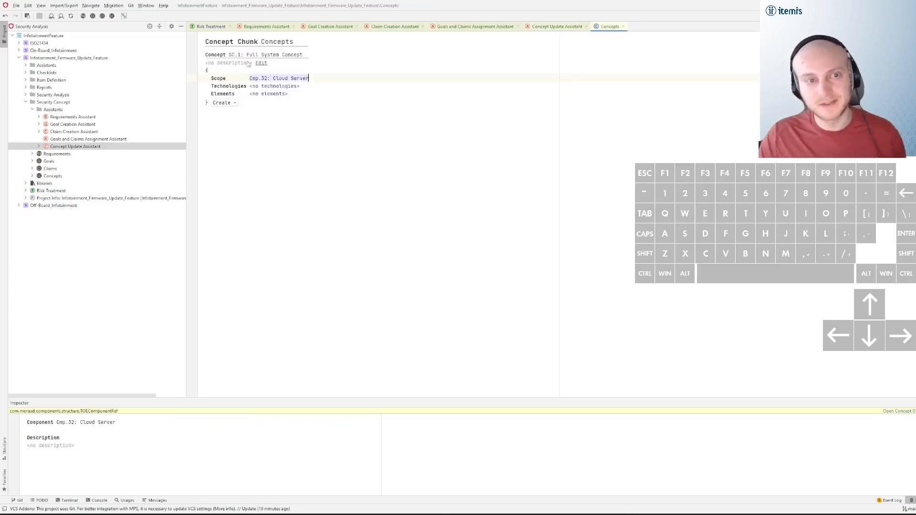
{"action": "key", "text": "ctrl+space"}
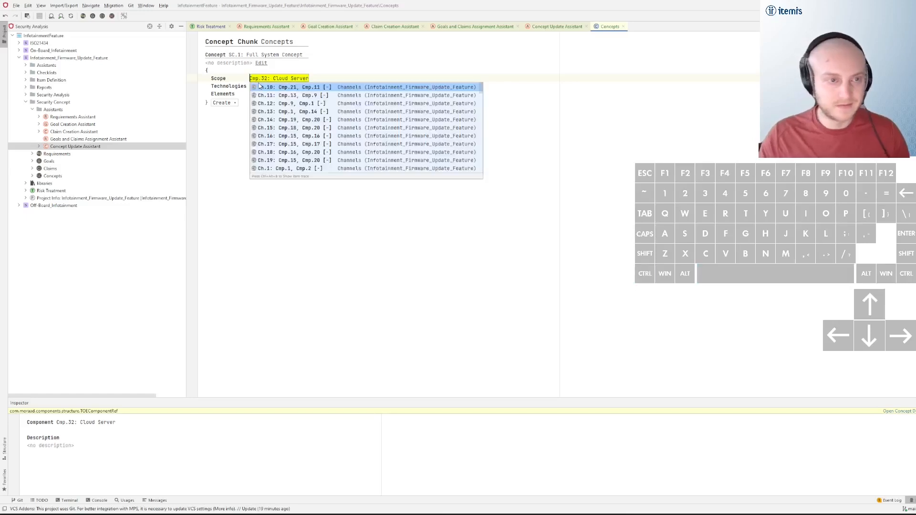
{"action": "type", "text": "sys"}
{"action": "key", "text": "Return"}
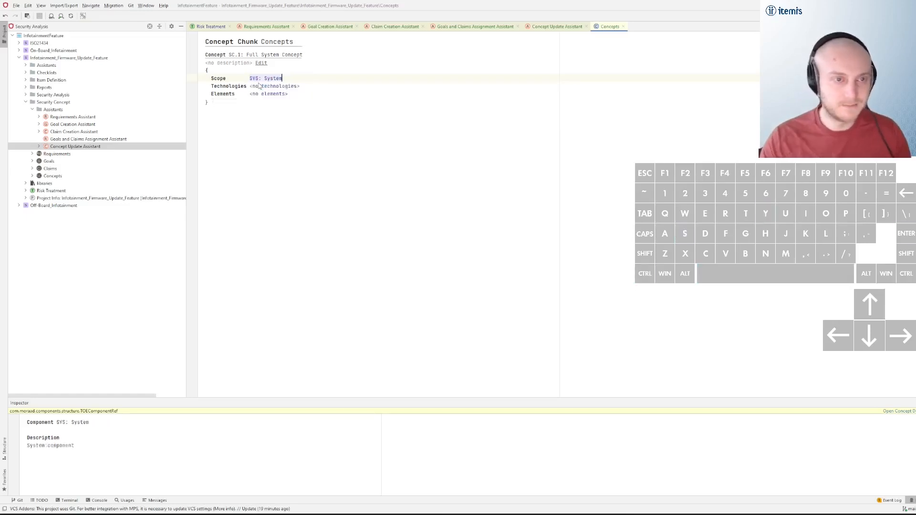
Refresh the Concept Update Assistant and accept the suggested elements Cl.4, G.1 and G.2 for concept SC.1
{"action": "left_click", "coordinate": [556, 26]}
{"action": "left_click", "coordinate": [319, 44]}
{"action": "left_click", "coordinate": [443, 91]}
{"action": "left_click", "coordinate": [443, 108]}
{"action": "left_click", "coordinate": [445, 124]}
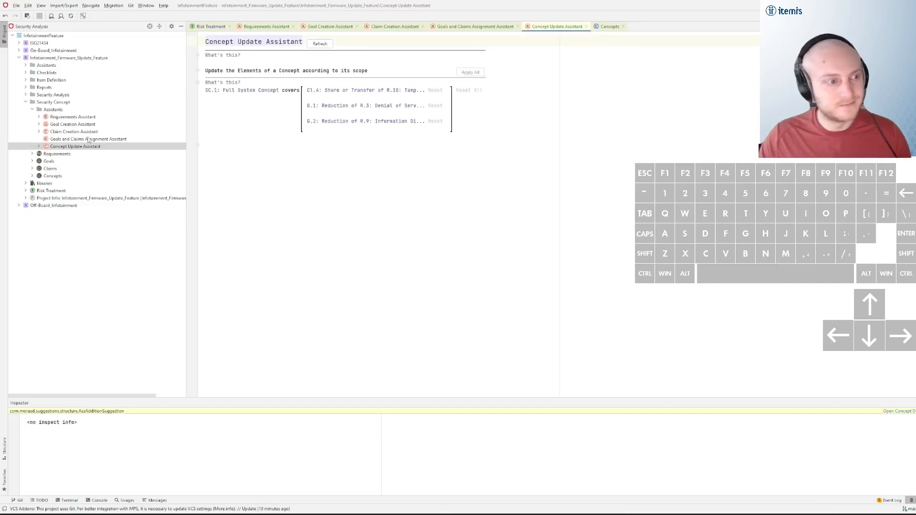
Open claim Cl.4 from the concept's elements and assign requirement REQ.1 to it
{"action": "double_click", "coordinate": [53, 176]}
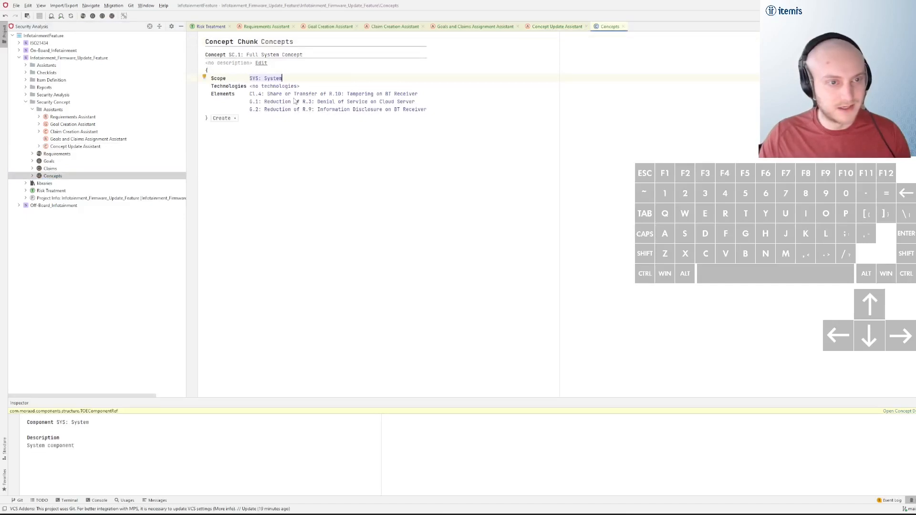
{"action": "left_click", "coordinate": [268, 95], "text": "ctrl"}
{"action": "left_click", "coordinate": [381, 105]}
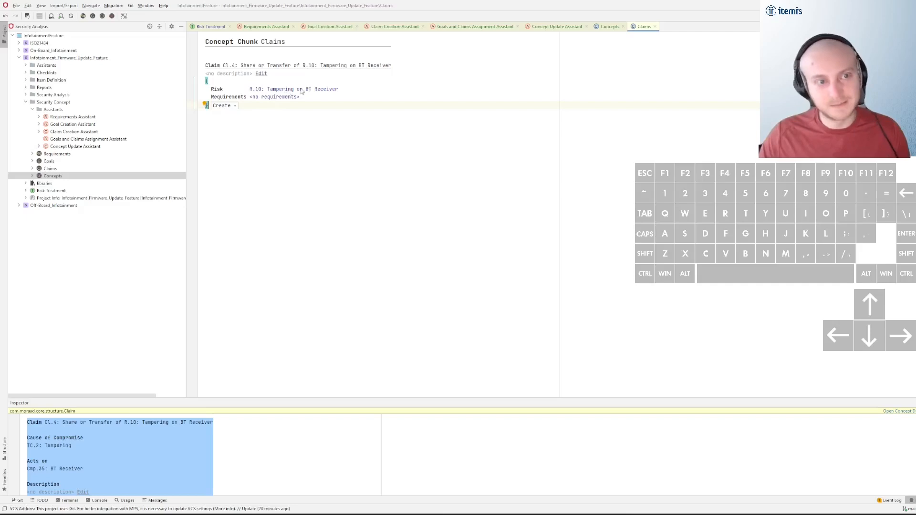
{"action": "left_click", "coordinate": [281, 98]}
{"action": "key", "text": "ctrl+space"}
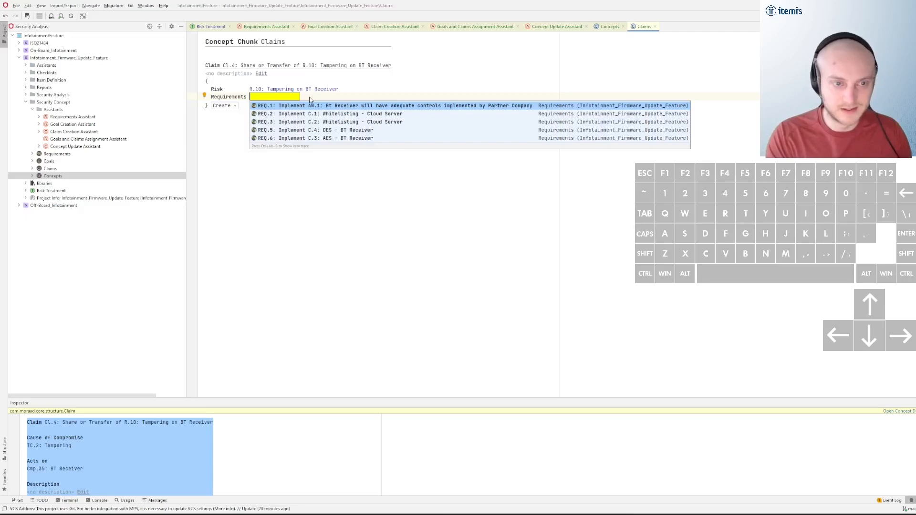
{"action": "key", "text": "Return"}
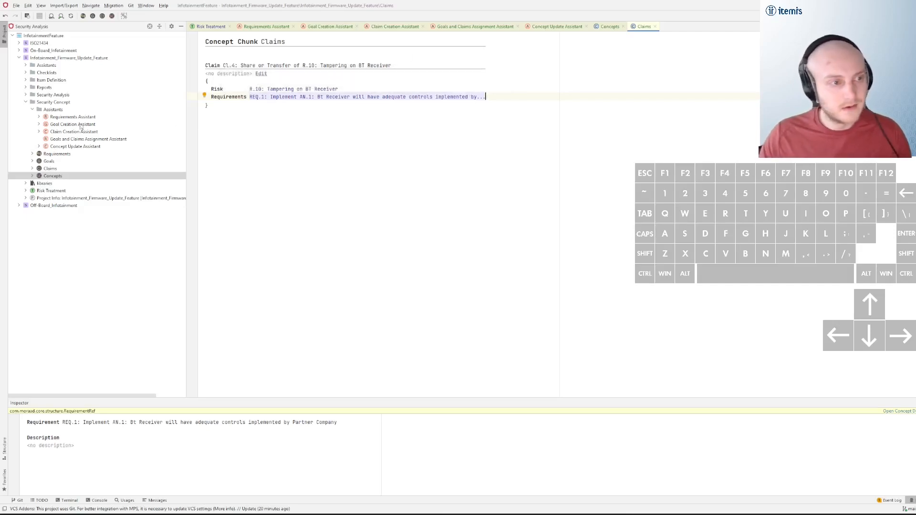
Open the Assumptions chunk and examine the maximal impact and feasibility levels of assumption AN.1
{"action": "left_click", "coordinate": [26, 94]}
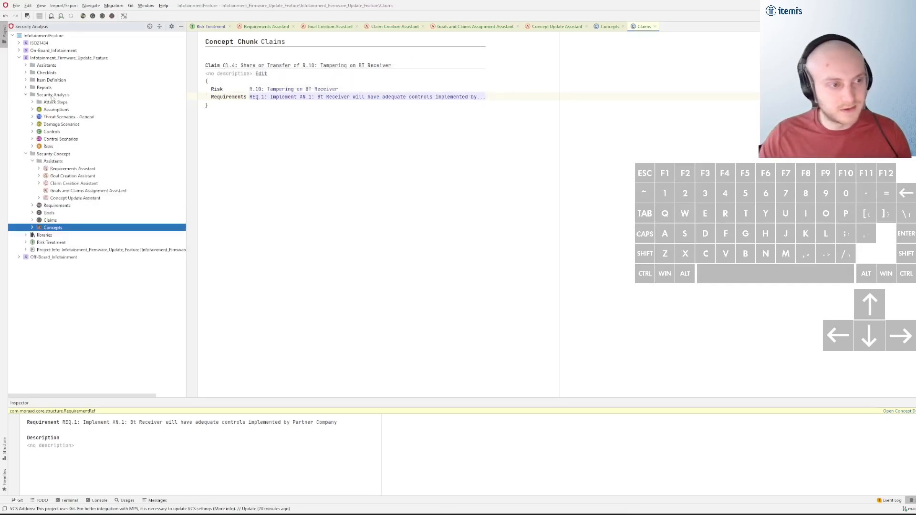
{"action": "double_click", "coordinate": [56, 110]}
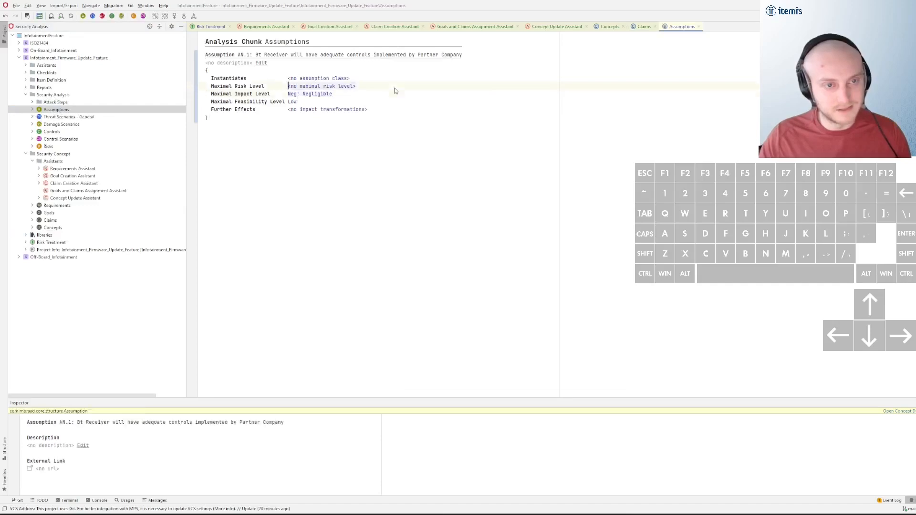
{"action": "left_click", "coordinate": [409, 98]}
{"action": "left_click", "coordinate": [364, 94]}
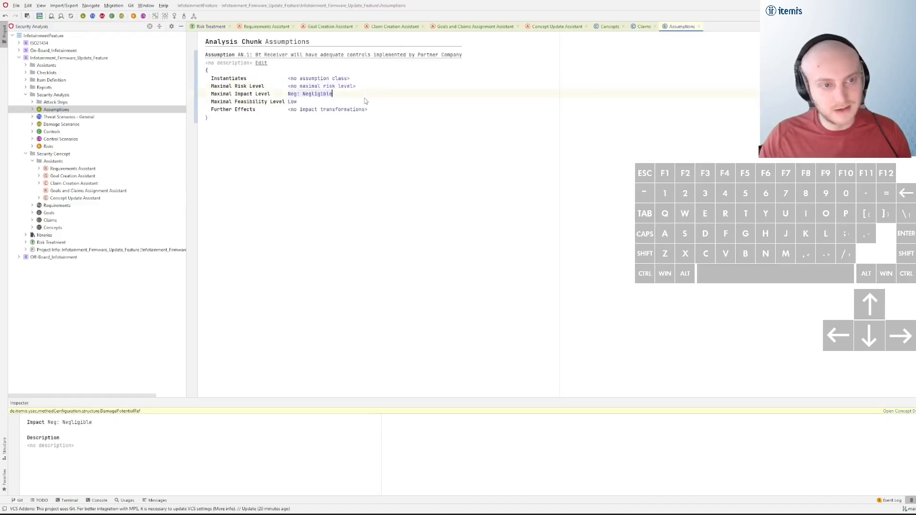
{"action": "left_click", "coordinate": [366, 102]}
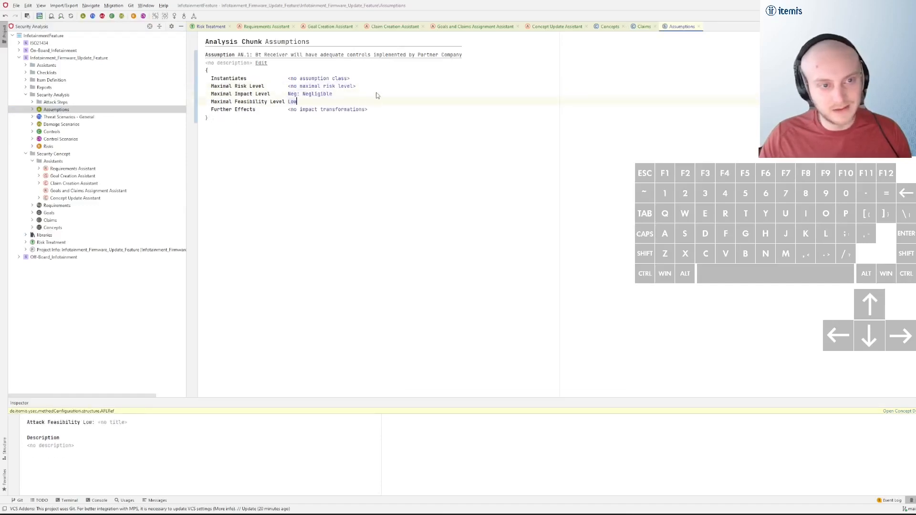
{"action": "left_click", "coordinate": [377, 95]}
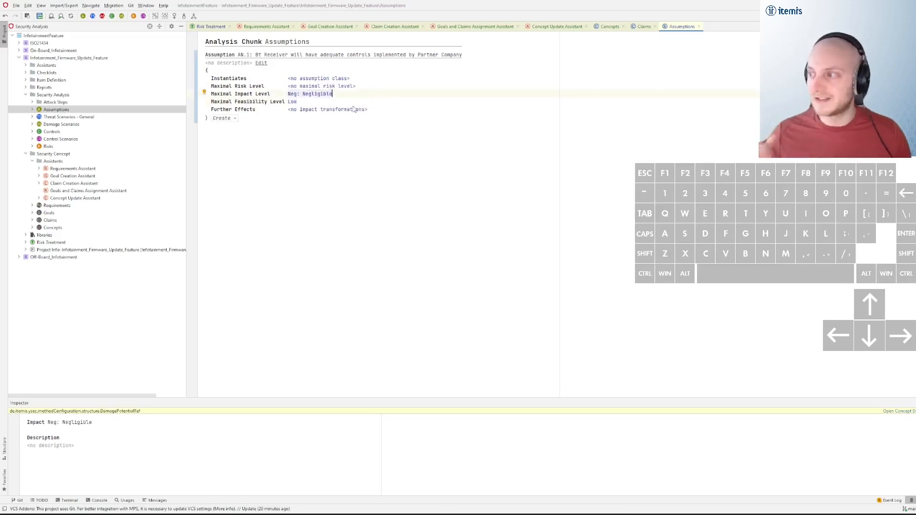
{"action": "left_click", "coordinate": [337, 102]}
{"action": "left_click", "coordinate": [352, 97]}
{"action": "left_click", "coordinate": [349, 102]}
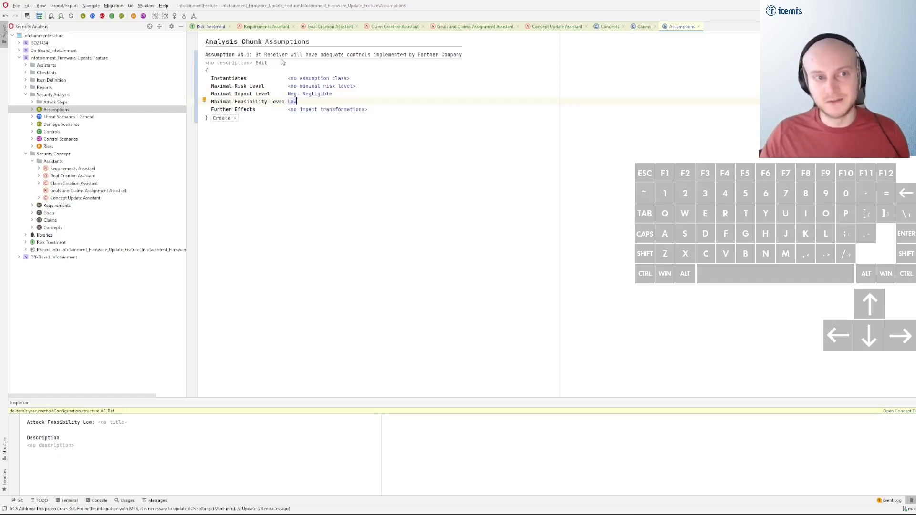
Examine the risk and requirements assigned to claim Cl.4 in the Claims chunk and to goals G.1 and G.2 in the Goals chunk
{"action": "left_click", "coordinate": [65, 229]}
{"action": "left_click", "coordinate": [63, 222]}
{"action": "double_click", "coordinate": [63, 222]}
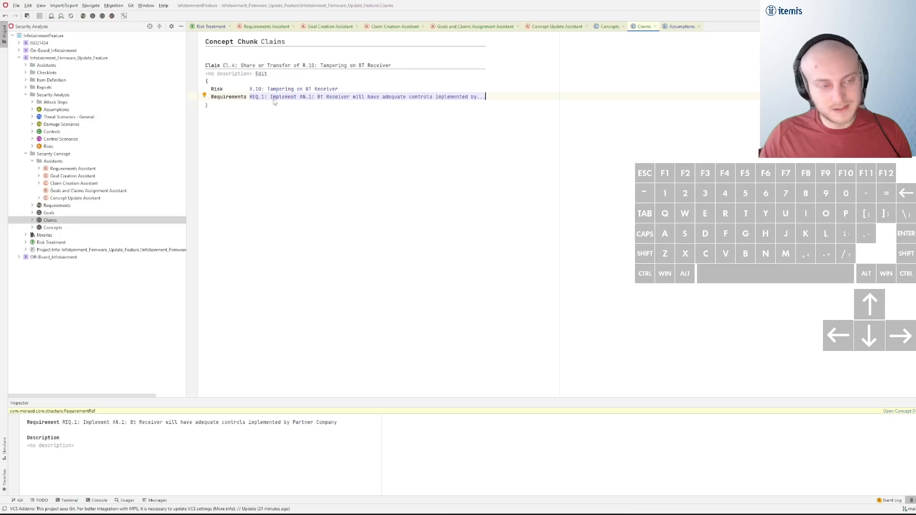
{"action": "double_click", "coordinate": [66, 213]}
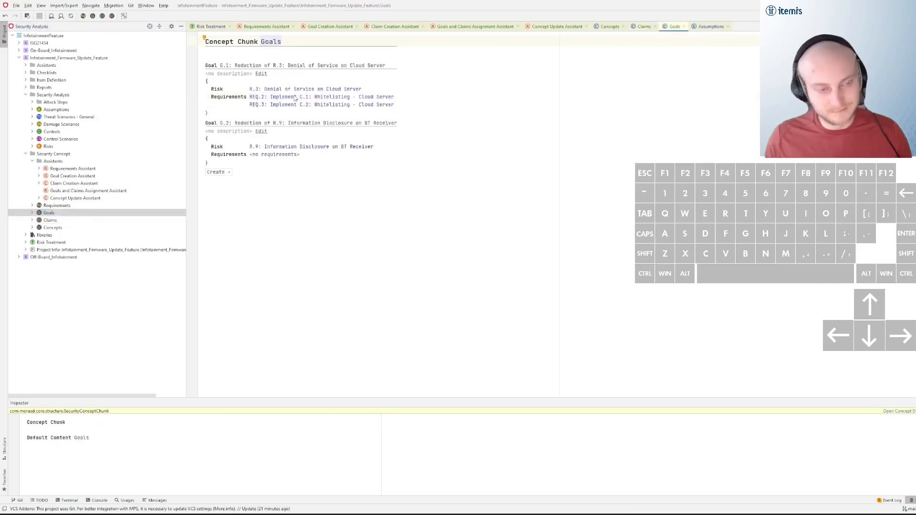
{"action": "mouse_move", "coordinate": [295, 98]}
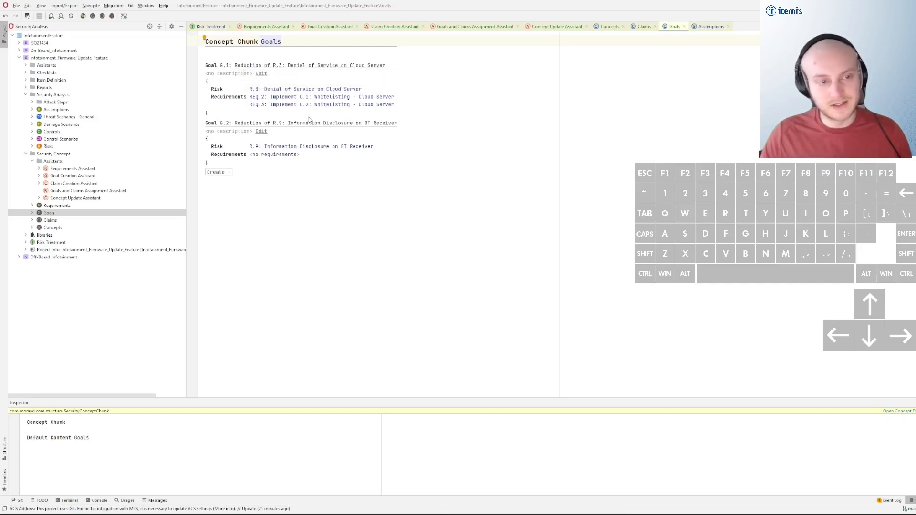
{"action": "left_click", "coordinate": [284, 156]}
{"action": "left_click", "coordinate": [306, 147]}
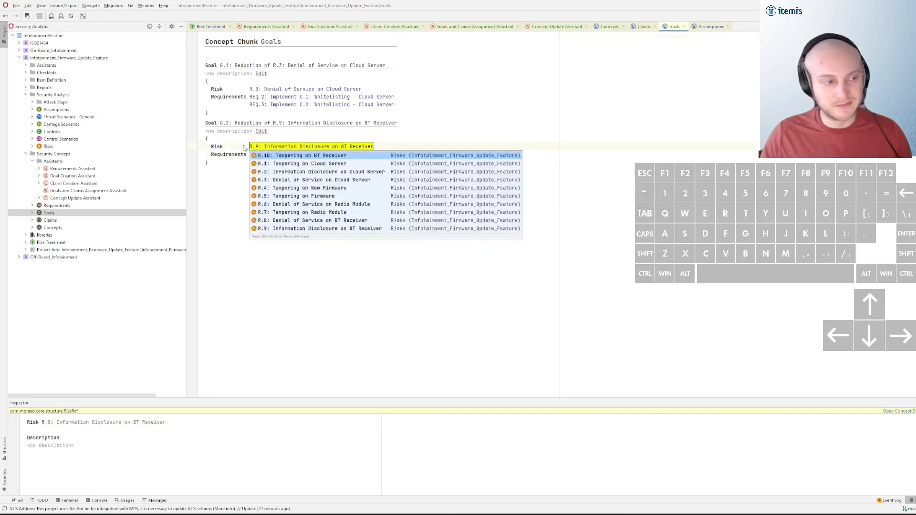
Review the goal creation and requirement assignment suggestions in their assistants, and compare them with the elements of concept SC.1
{"action": "double_click", "coordinate": [74, 177]}
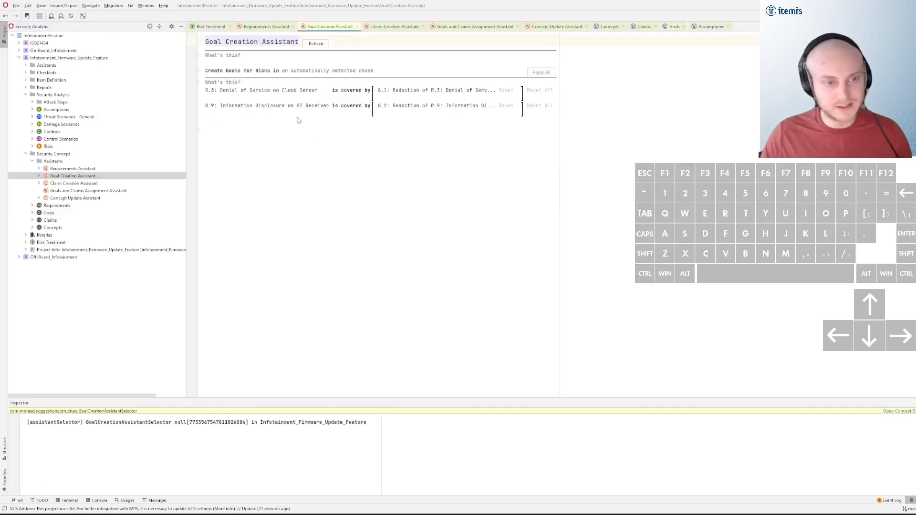
{"action": "left_click", "coordinate": [85, 192]}
{"action": "double_click", "coordinate": [85, 192]}
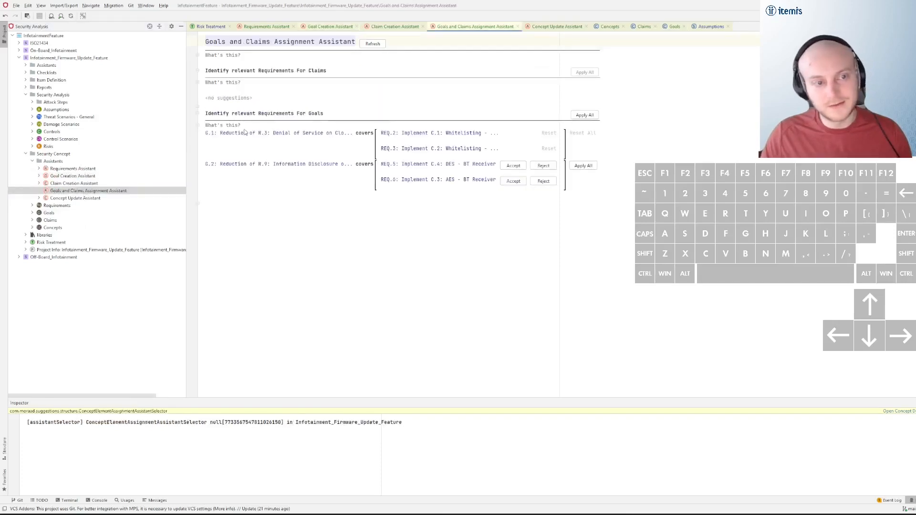
{"action": "double_click", "coordinate": [56, 228]}
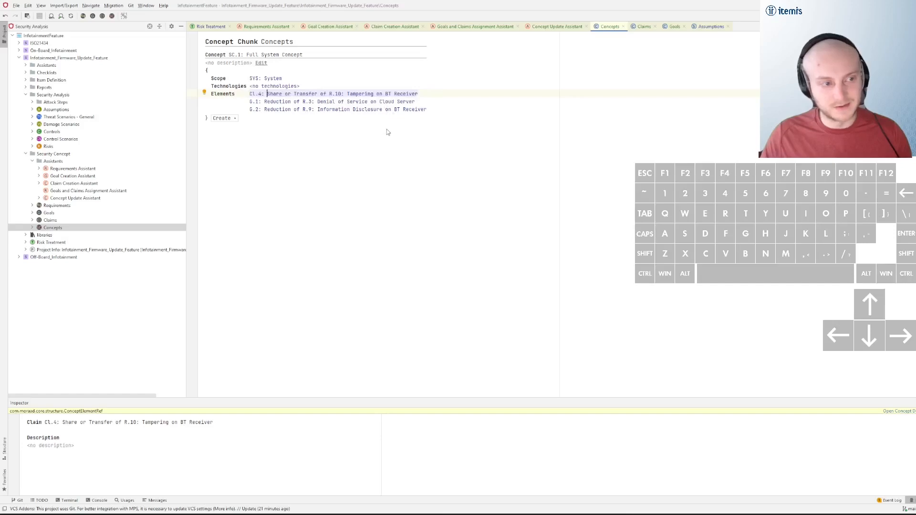
Open the Security Concept Report from the project's reports and examine its requirements, goals, claims and concepts table items
{"action": "left_click", "coordinate": [25, 153]}
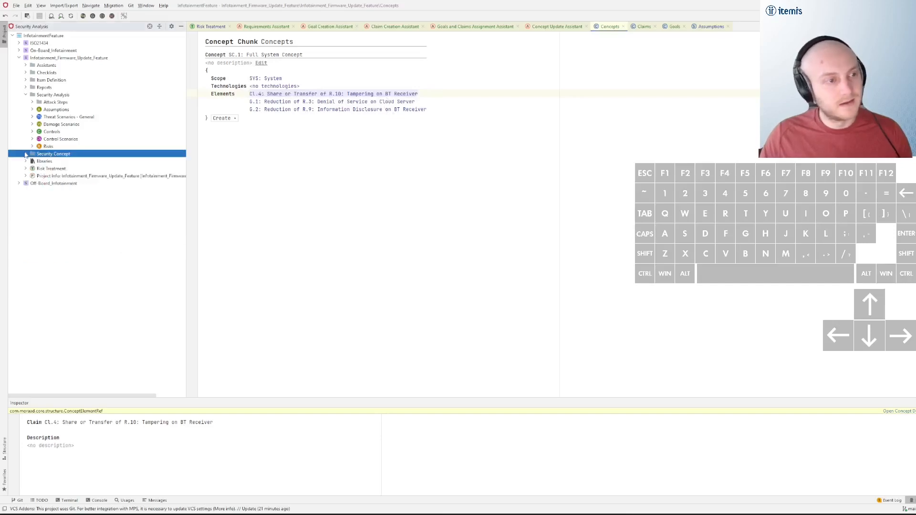
{"action": "left_click", "coordinate": [26, 94]}
{"action": "left_click", "coordinate": [26, 88]}
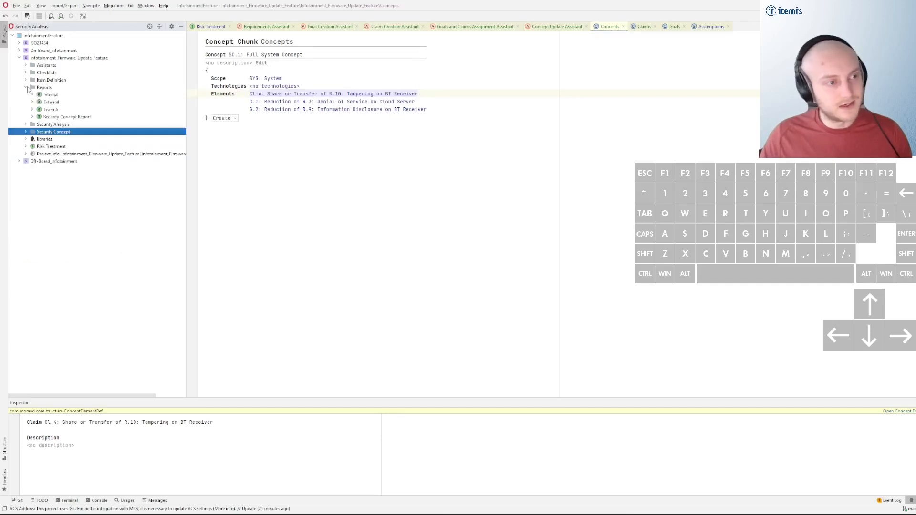
{"action": "double_click", "coordinate": [80, 118]}
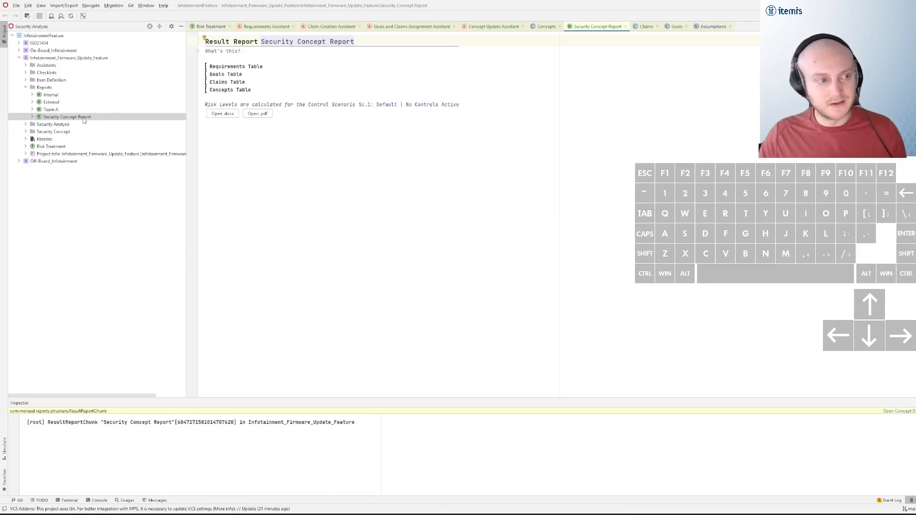
{"action": "left_click", "coordinate": [294, 68]}
{"action": "left_click", "coordinate": [288, 89]}
{"action": "left_click", "coordinate": [286, 74]}
{"action": "left_click", "coordinate": [292, 70]}
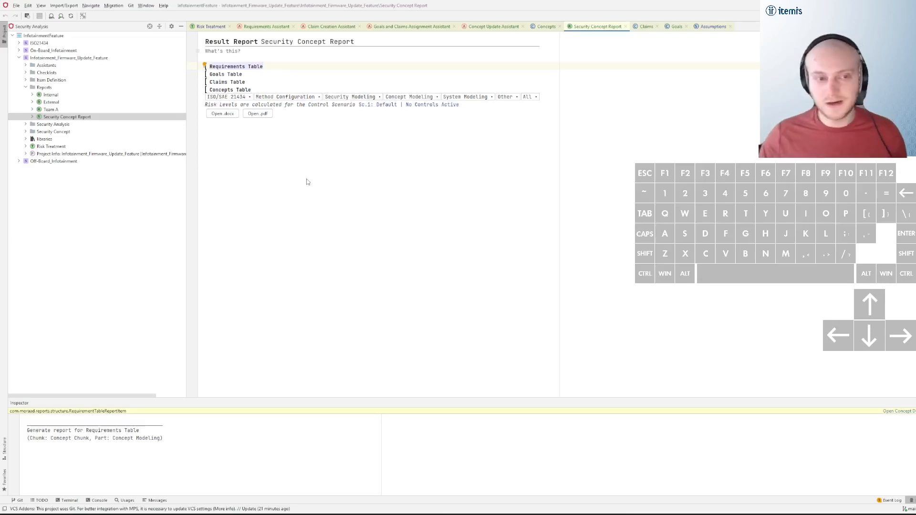
Add a Claims Table item at the end of the Internal report and view the available Concept Modeling report items
{"action": "double_click", "coordinate": [76, 95]}
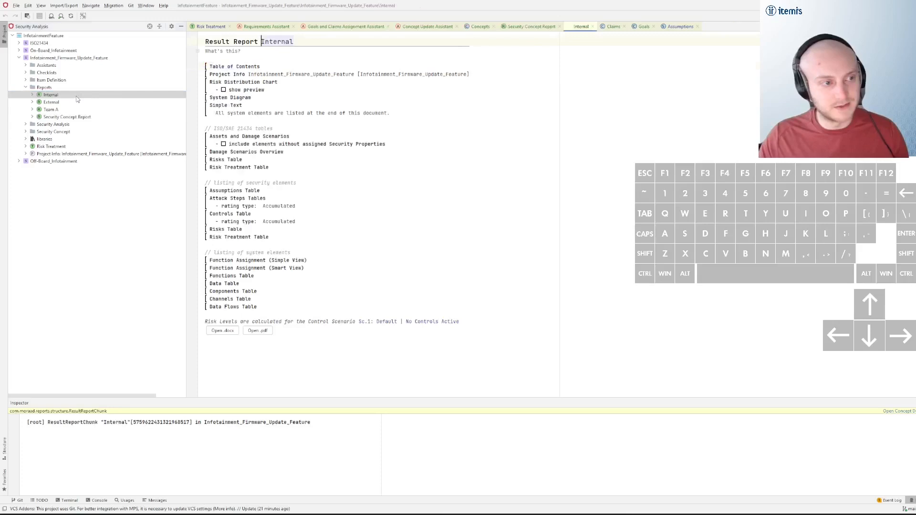
{"action": "left_click", "coordinate": [291, 313]}
{"action": "key", "text": "Return"}
{"action": "key", "text": "ctrl+space"}
{"action": "type", "text": "cl"}
{"action": "key", "text": "Return"}
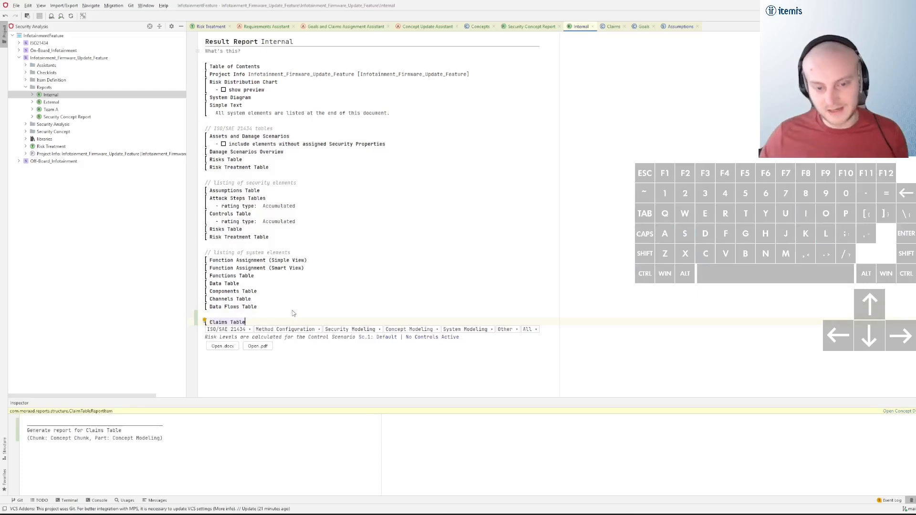
{"action": "left_click", "coordinate": [410, 330]}
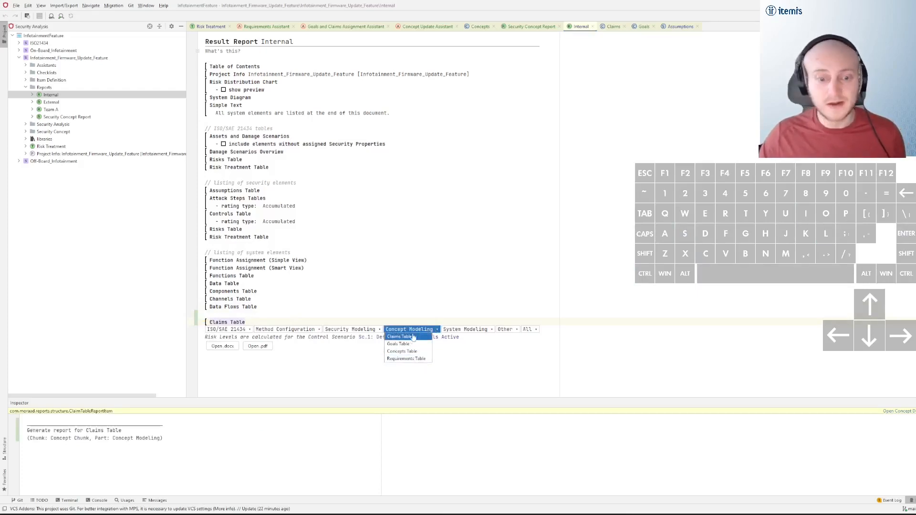
Review the Security Concept Report again along with the Requirements and Concepts chunks of the security concept
{"action": "left_click", "coordinate": [48, 117]}
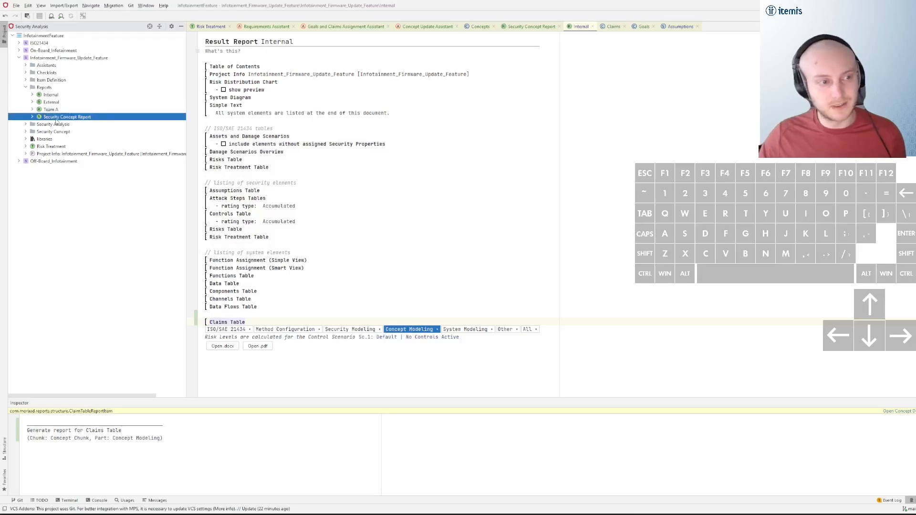
{"action": "double_click", "coordinate": [56, 119]}
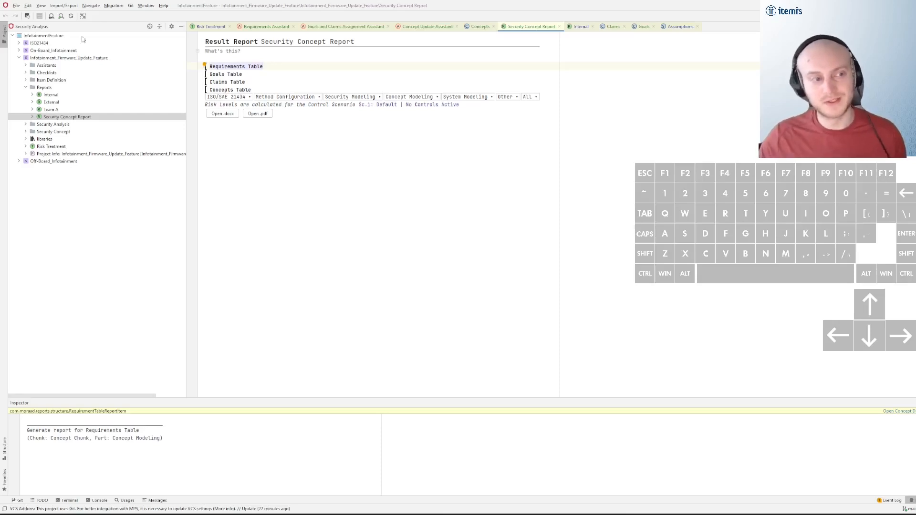
{"action": "left_click", "coordinate": [25, 131]}
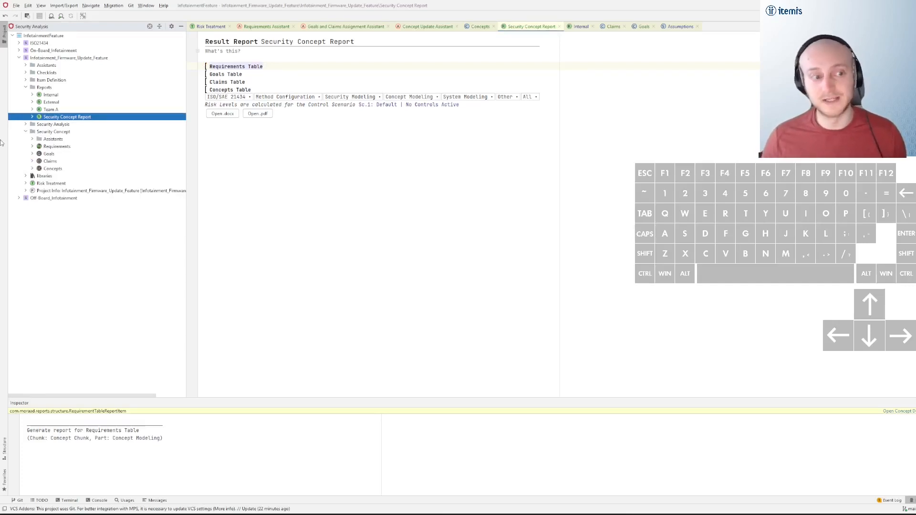
{"action": "double_click", "coordinate": [82, 146]}
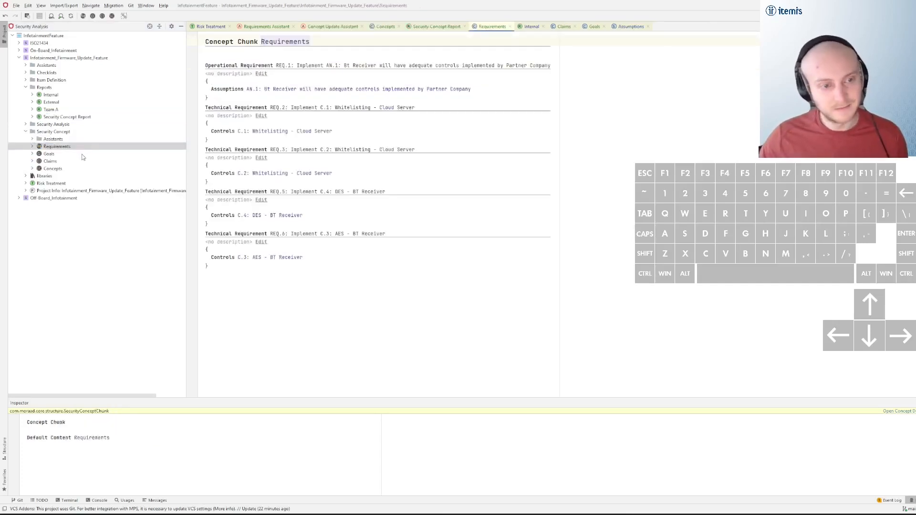
{"action": "double_click", "coordinate": [67, 170]}
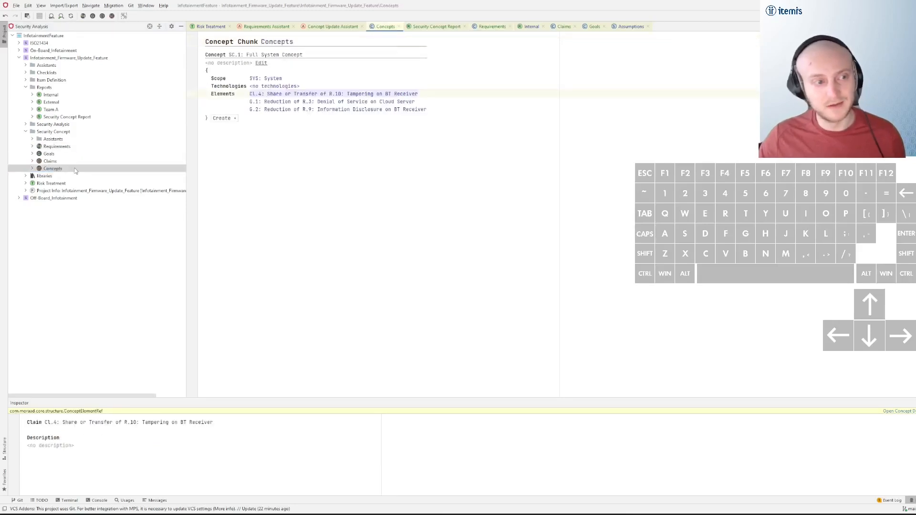